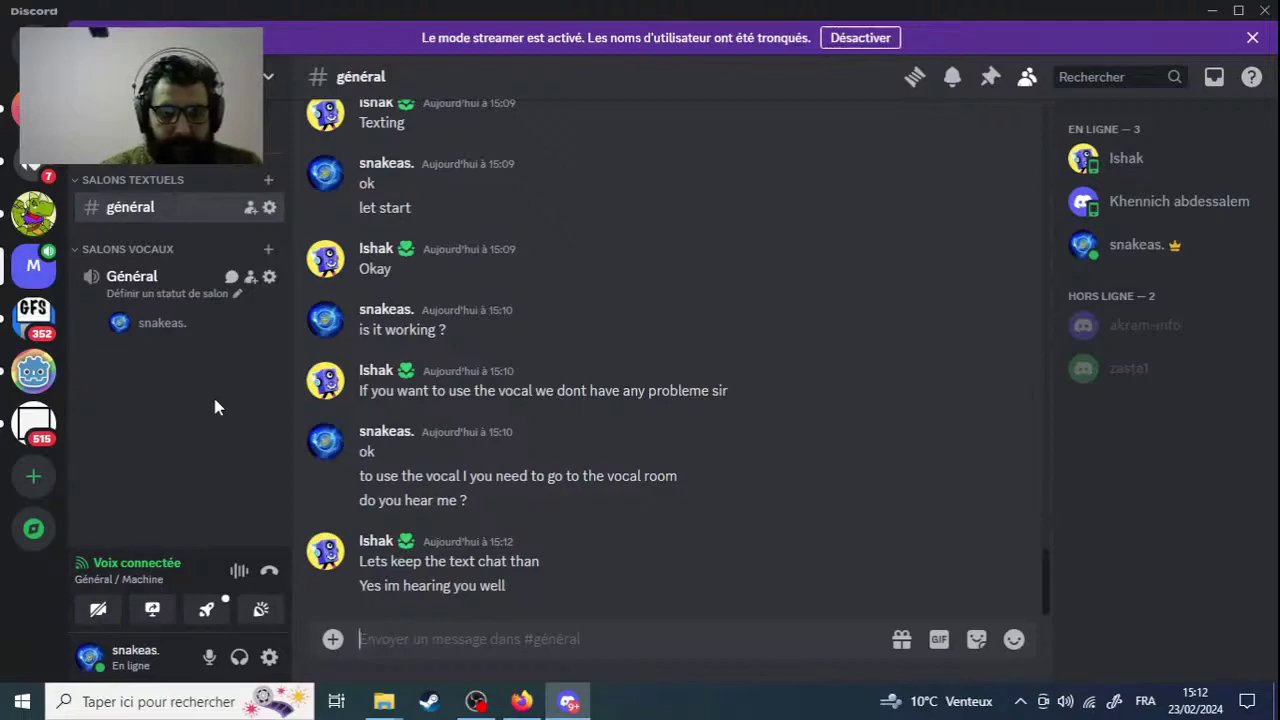
# Check the YouTube Studio, Information email and el-Kalam Circuits Combinatoires tabs, then show the desktop.
pyautogui.click(522, 701)
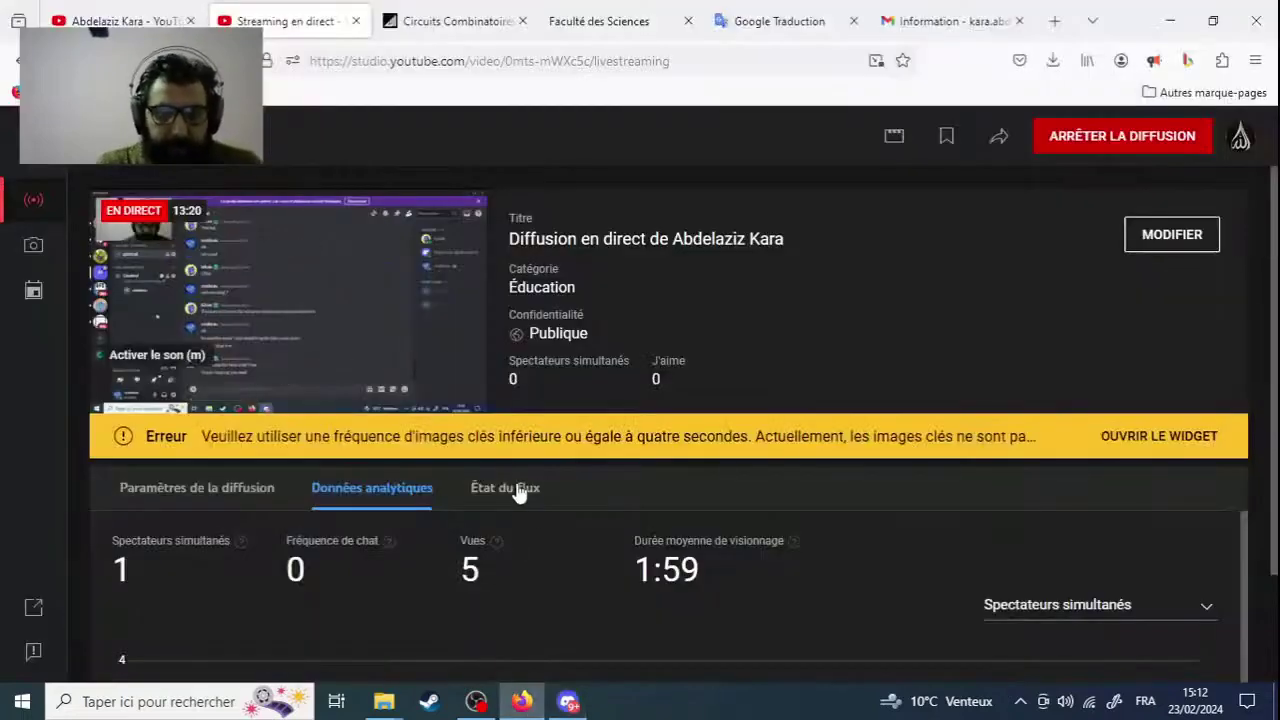
pyautogui.click(930, 22)
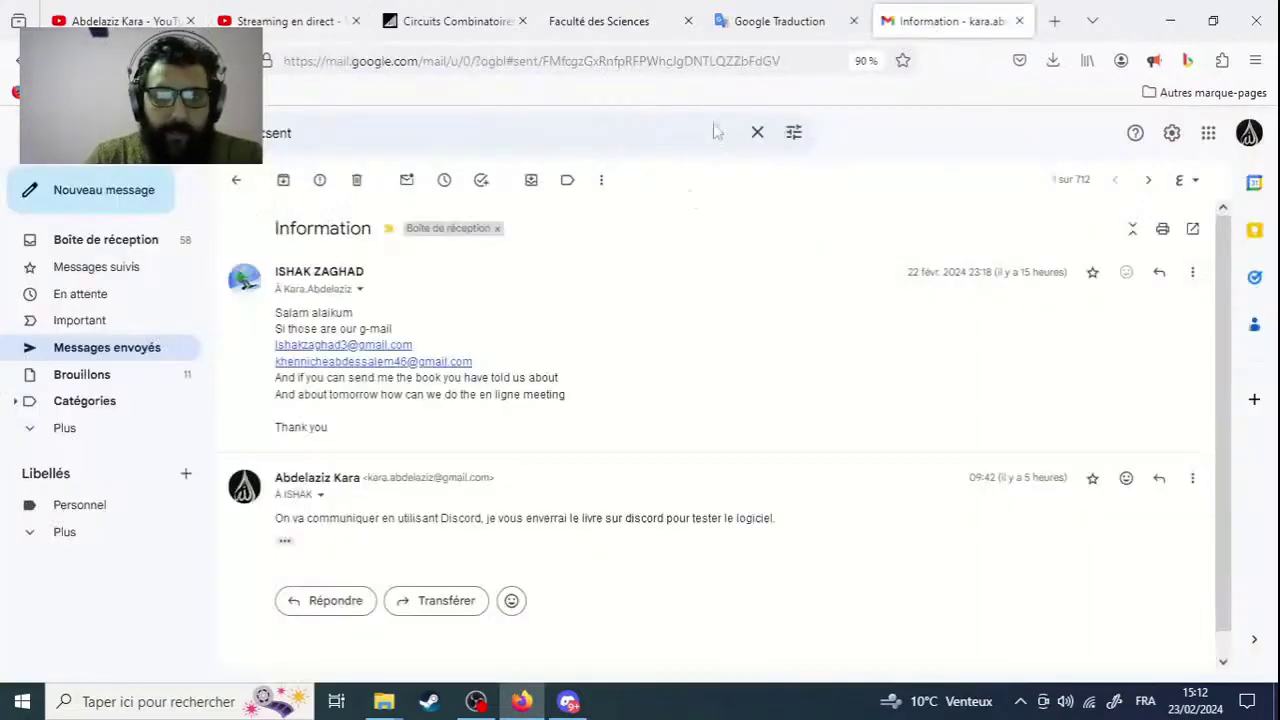
pyautogui.click(270, 20)
pyautogui.moveTo(237, 340)
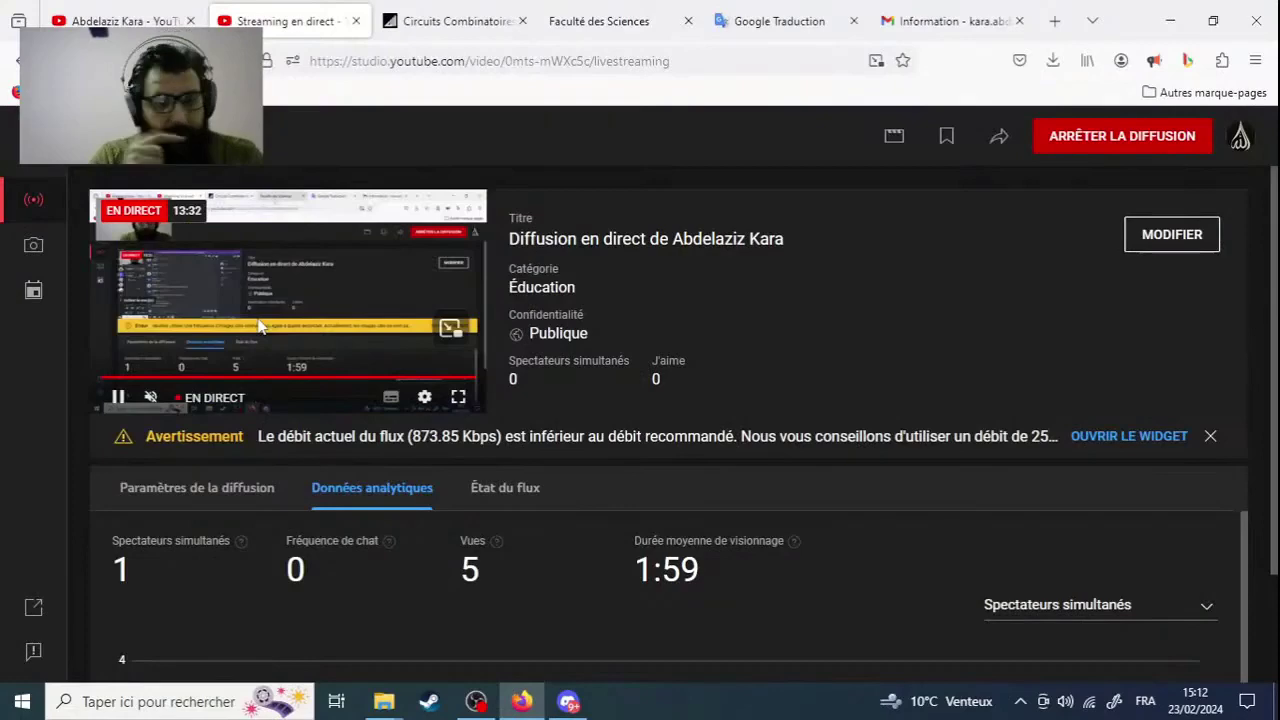
pyautogui.click(952, 21)
pyautogui.click(455, 21)
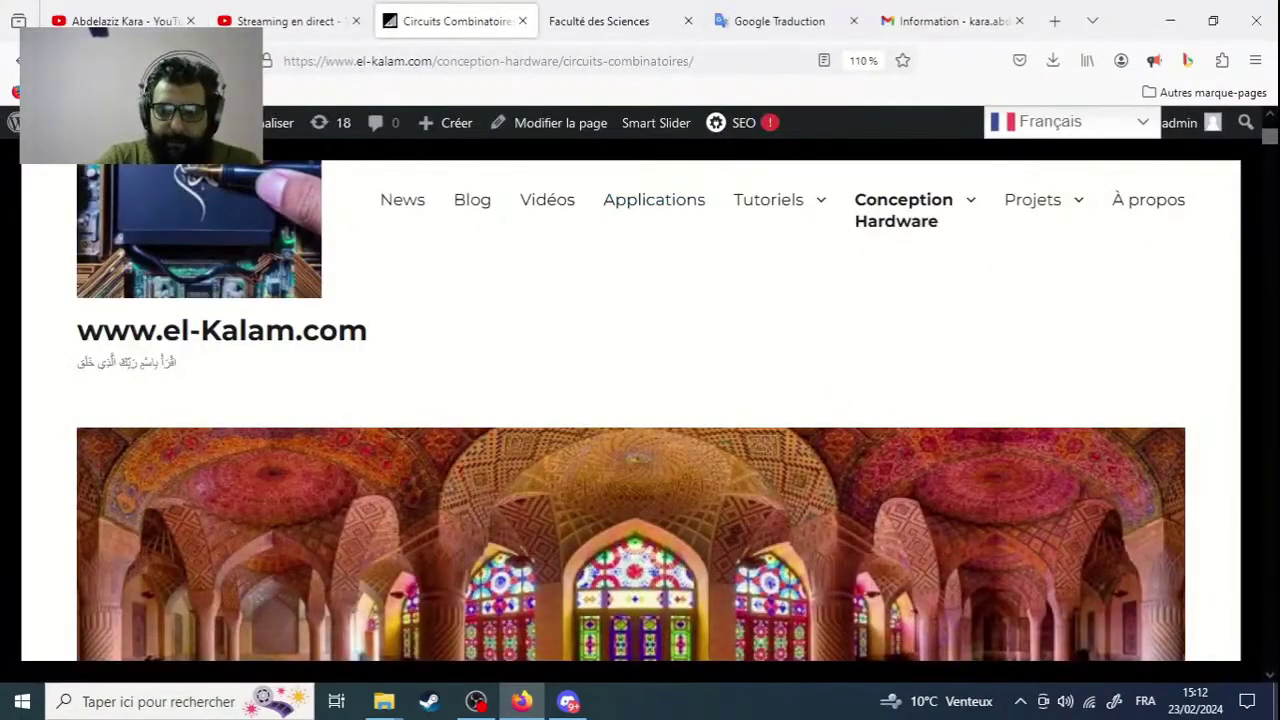
pyautogui.press('super+d')
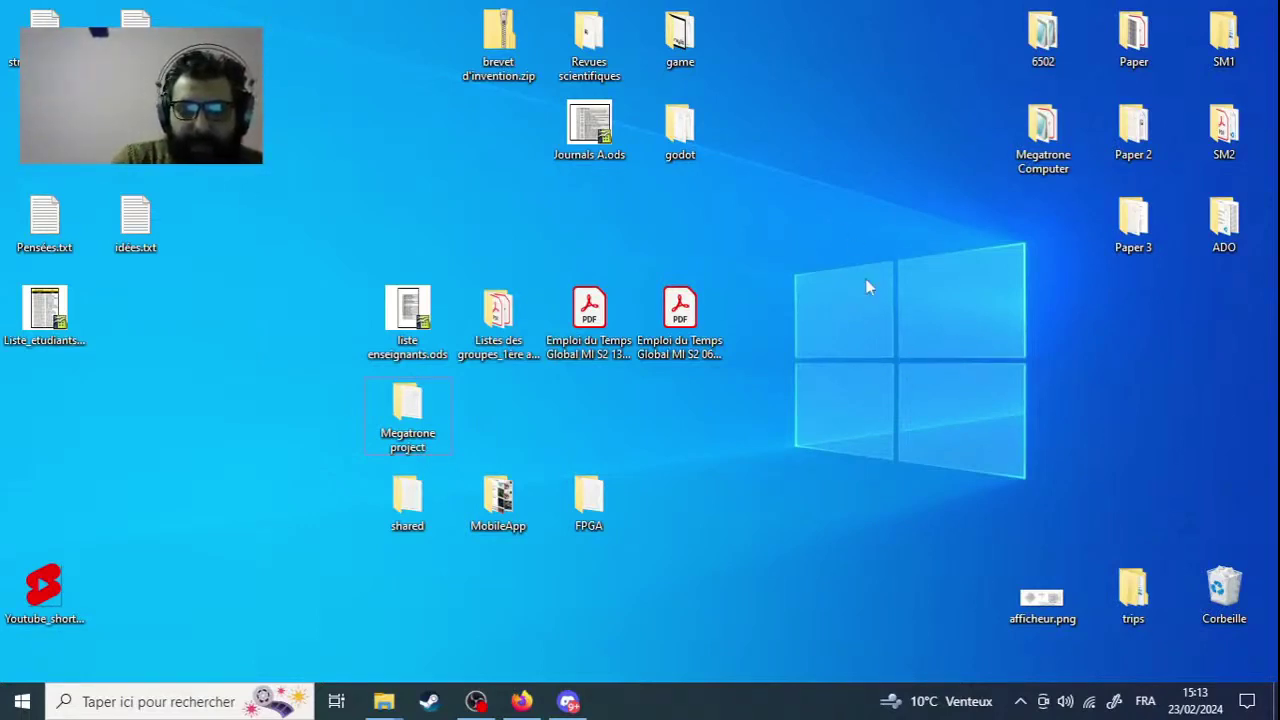
# Open Chapter 1.txt from the Megatrone project folder in a maximized Notepad.
pyautogui.doubleClick(420, 420)
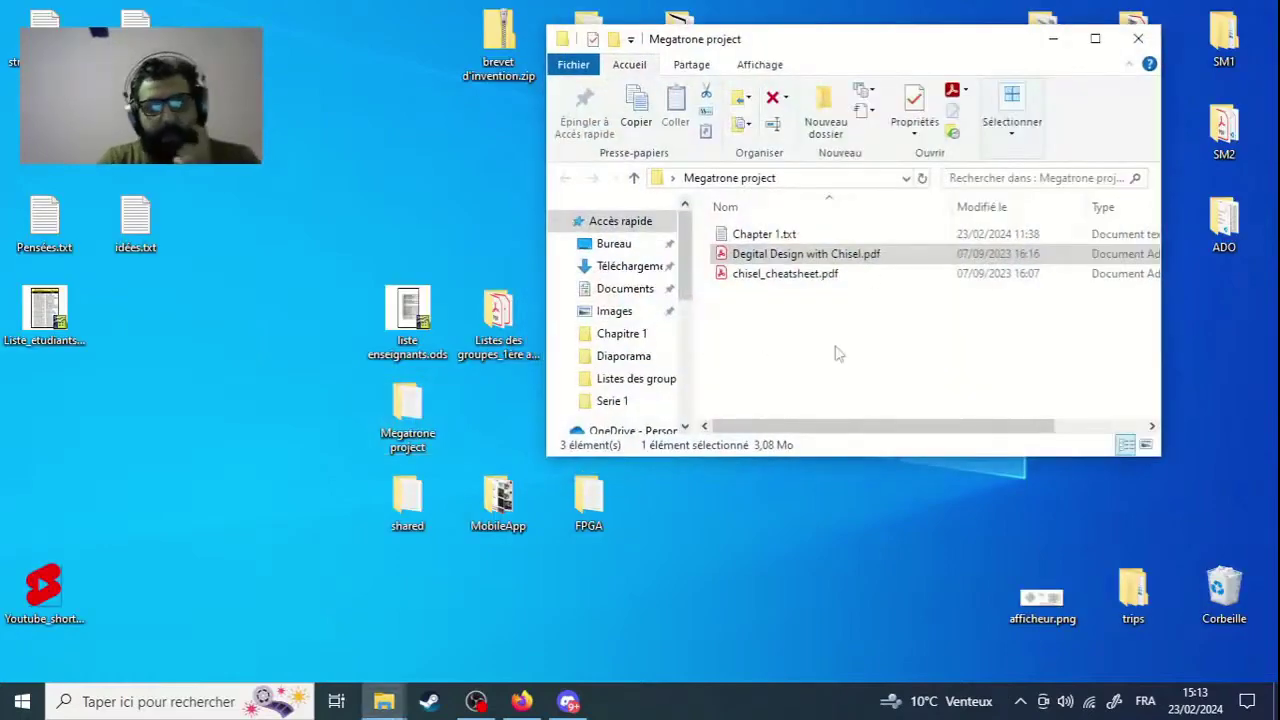
pyautogui.doubleClick(760, 235)
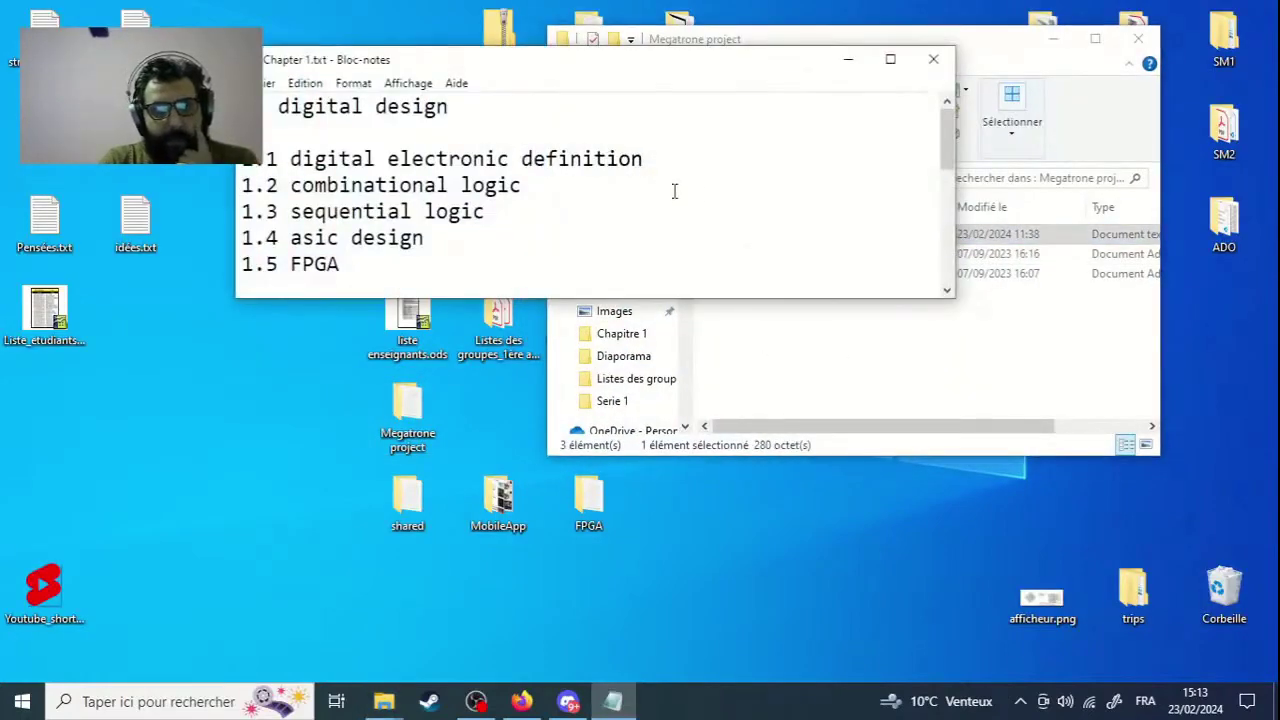
pyautogui.scroll(-1, 674, 191)
pyautogui.click(890, 59)
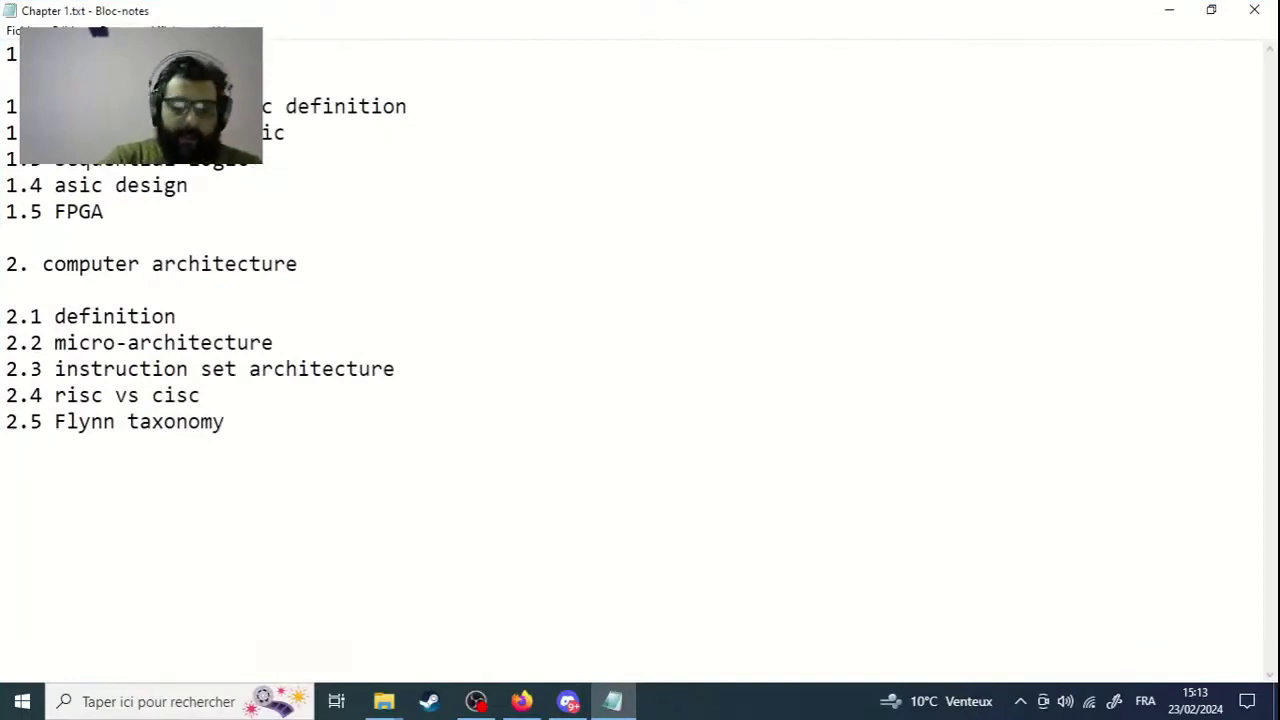
# Add a top title line ending 'Computer Architecture (15 pages)', then switch to Discord.
pyautogui.press('Return')
pyautogui.press('Return')
pyautogui.press('Up')
pyautogui.press('Up')
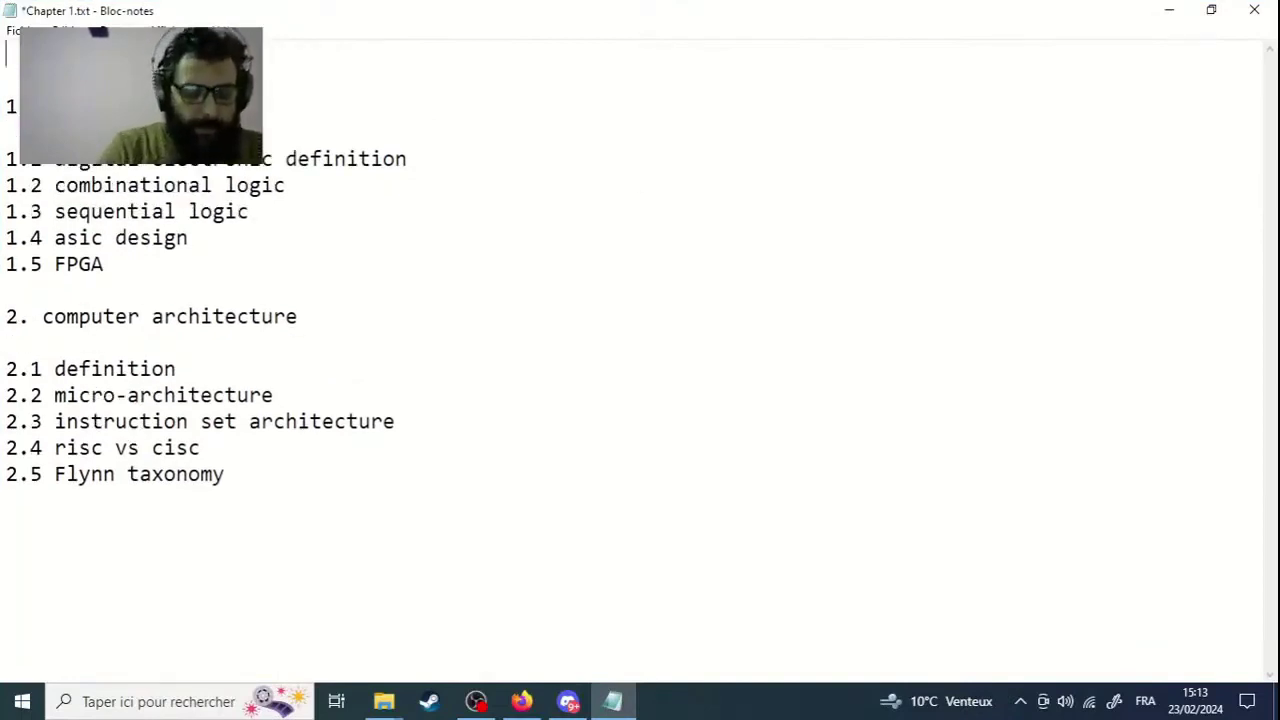
pyautogui.write('D')
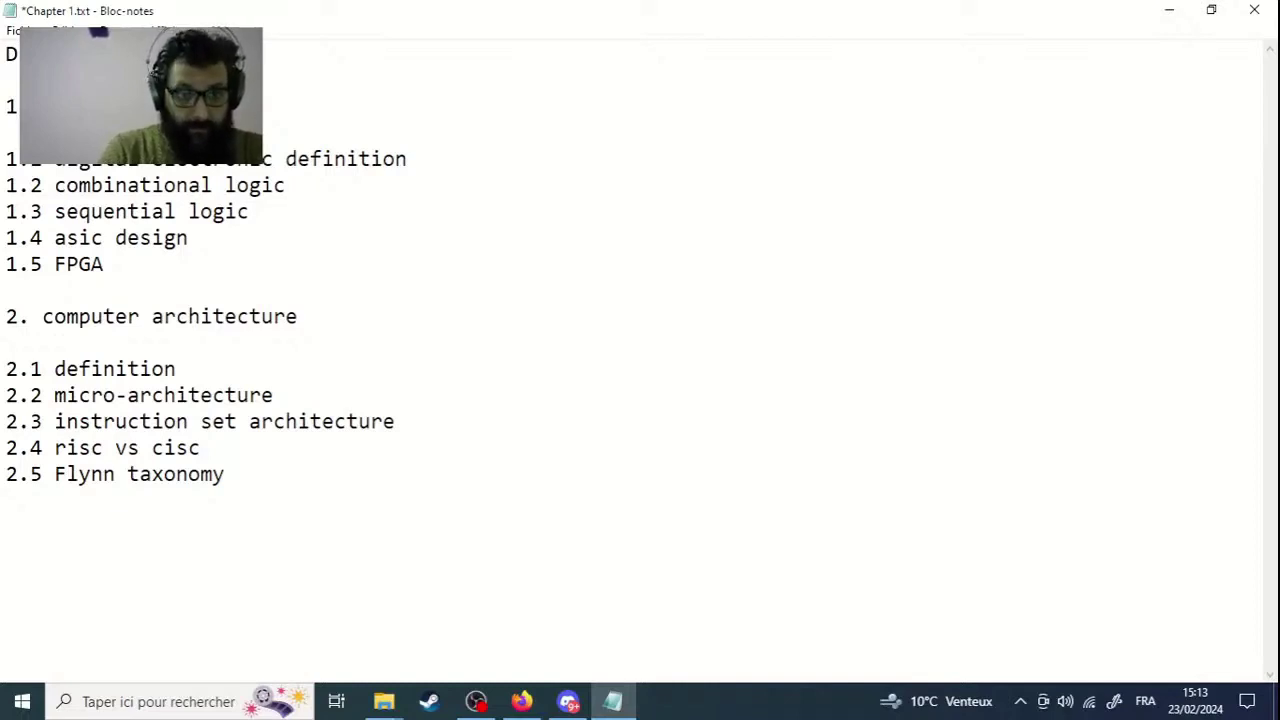
pyautogui.write('ut')
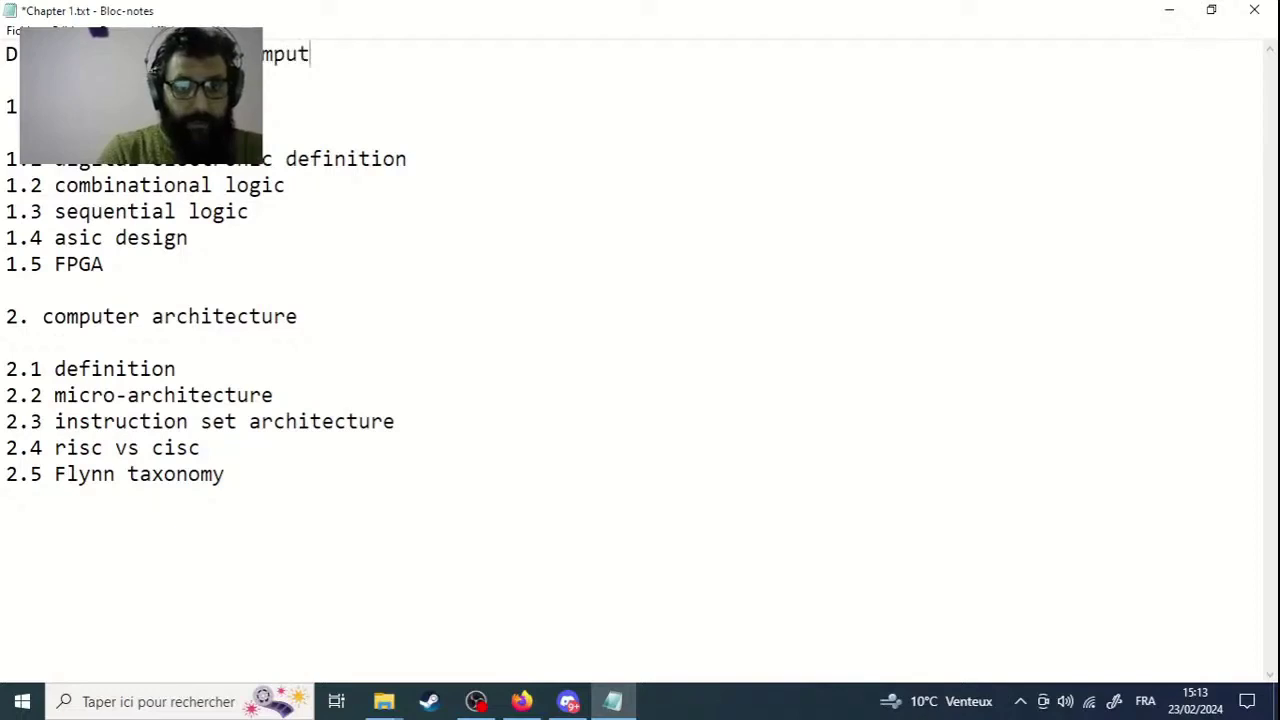
pyautogui.write('er Archi')
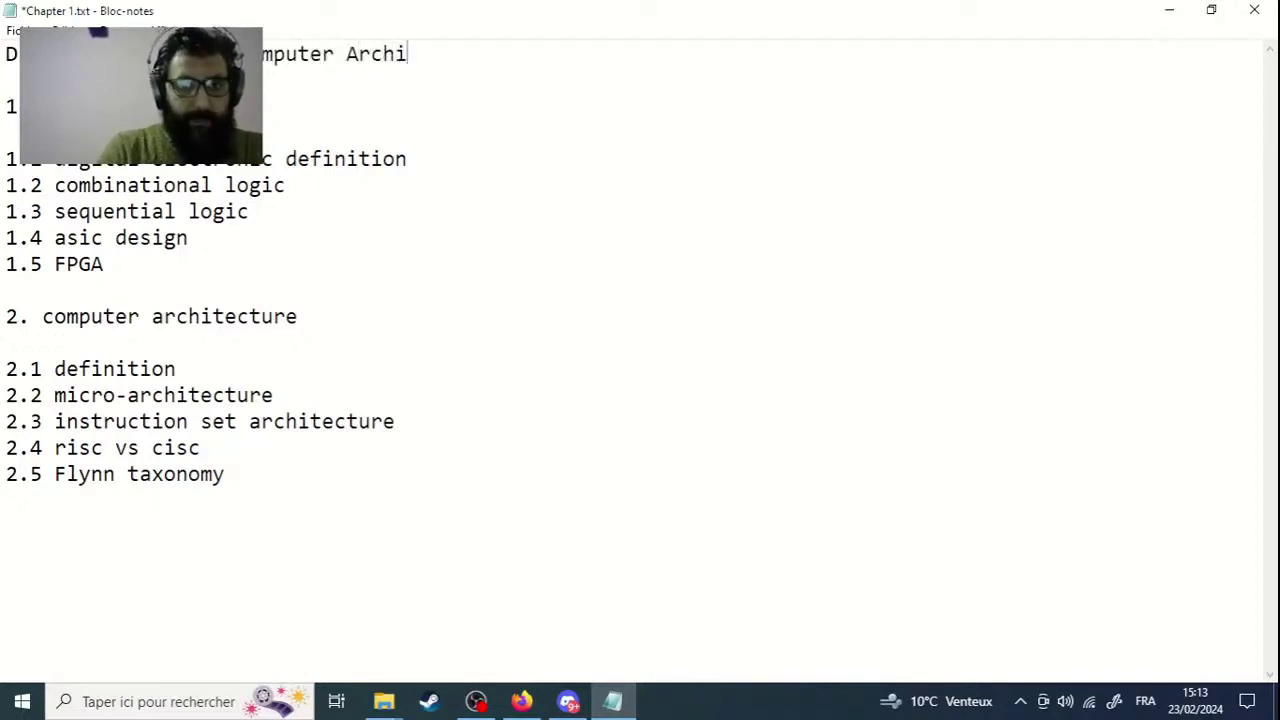
pyautogui.write('tecture')
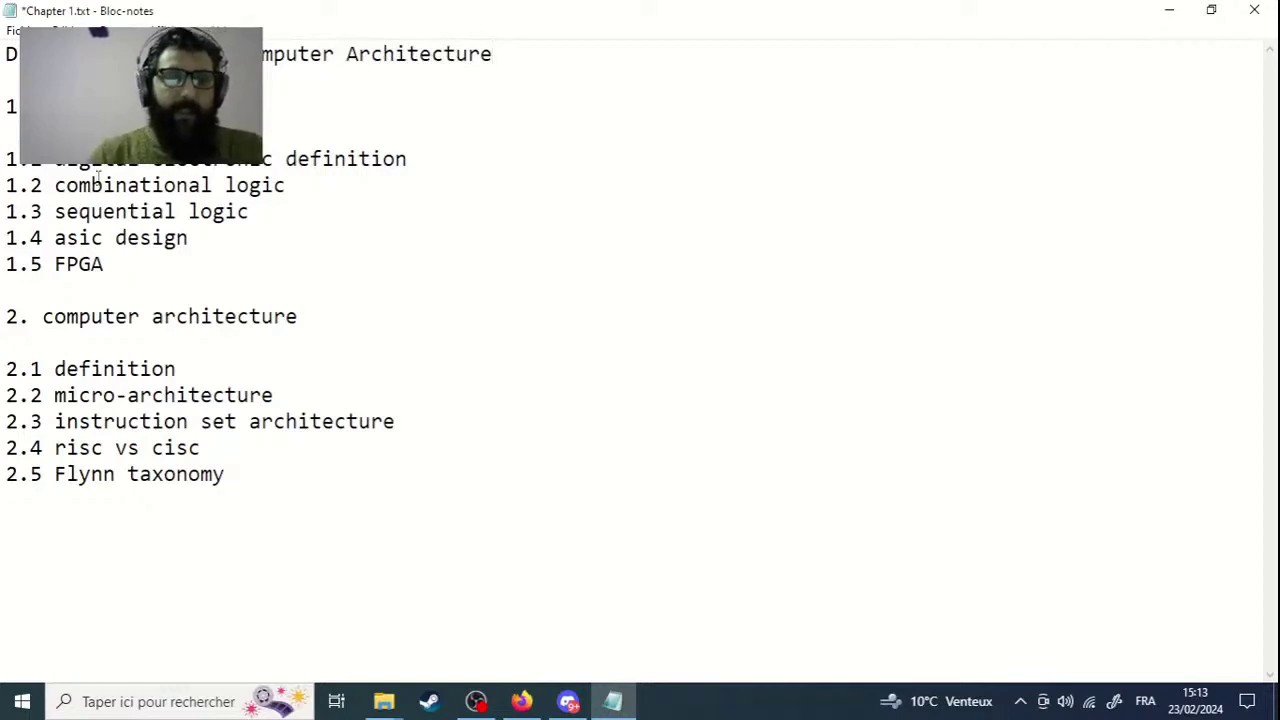
pyautogui.write(' ()')
pyautogui.press('Left')
pyautogui.write('15')
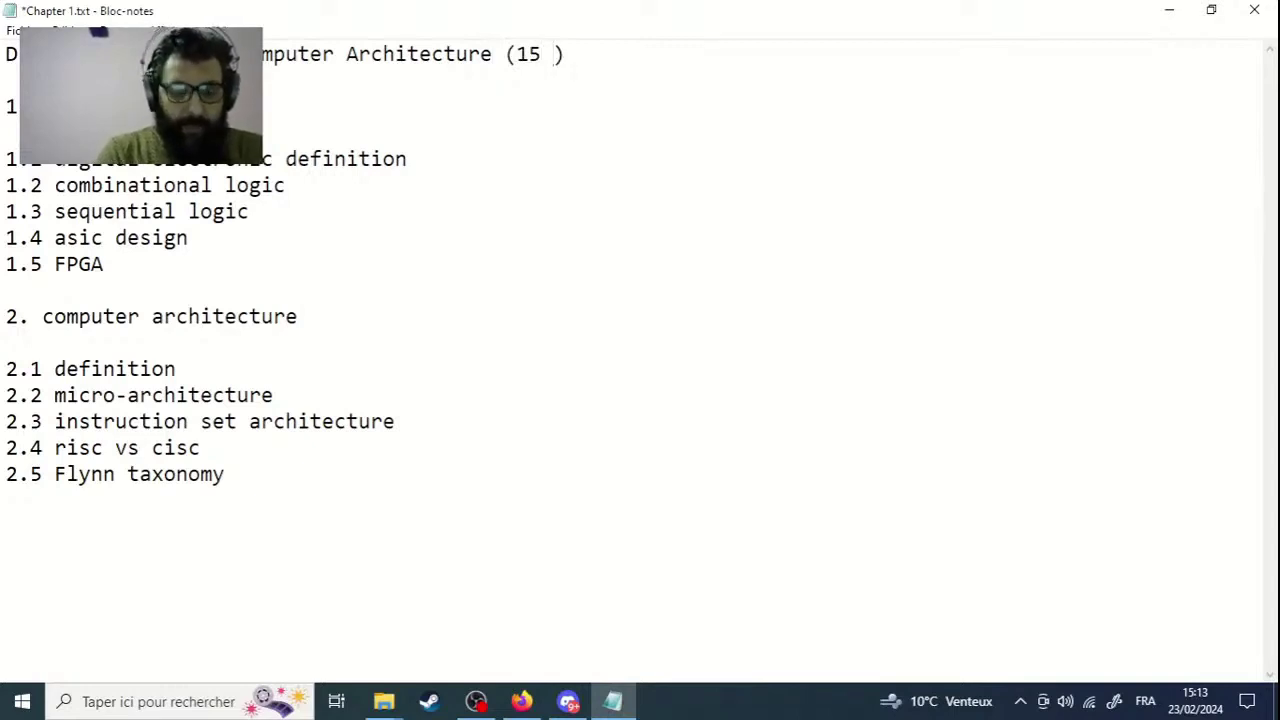
pyautogui.write('pages')
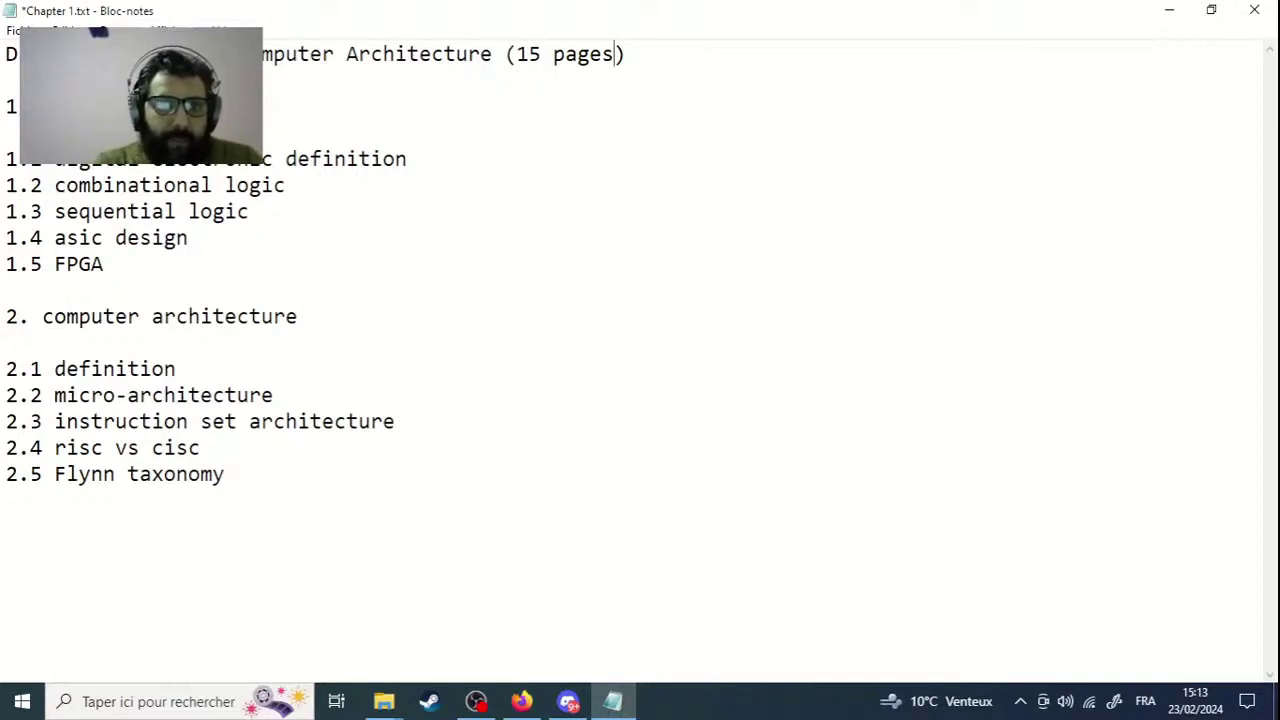
pyautogui.click(567, 703)
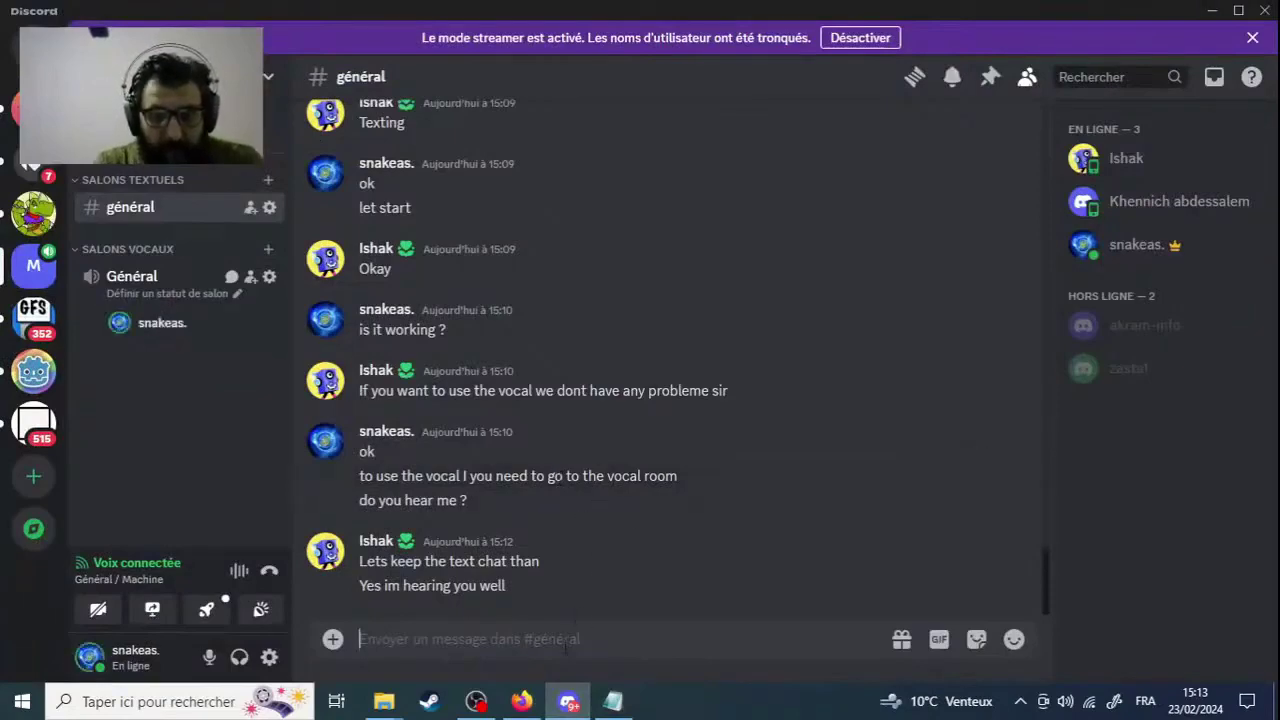
# Pass through the el-Kalam page in Firefox and return to Chapter 1.txt in Notepad.
pyautogui.click(521, 702)
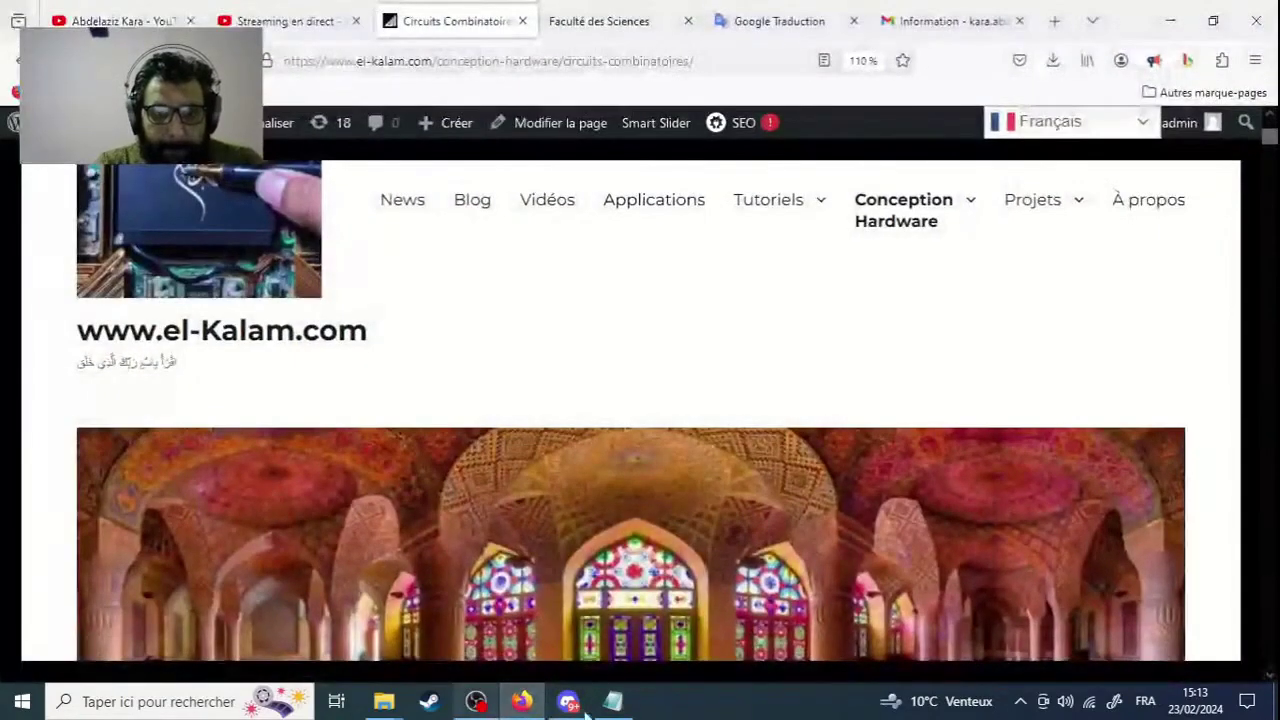
pyautogui.click(613, 702)
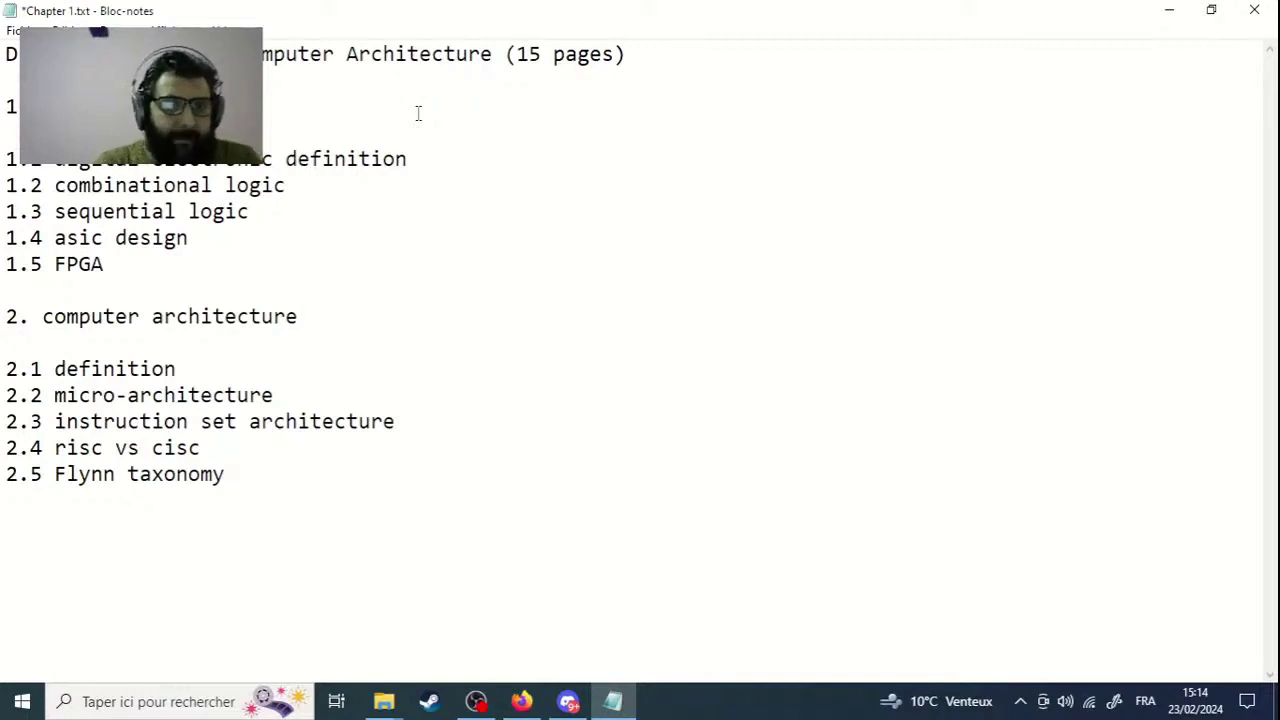
# Select the whole '2. computer architecture' heading line, then go back to Discord.
pyautogui.click(326, 318)
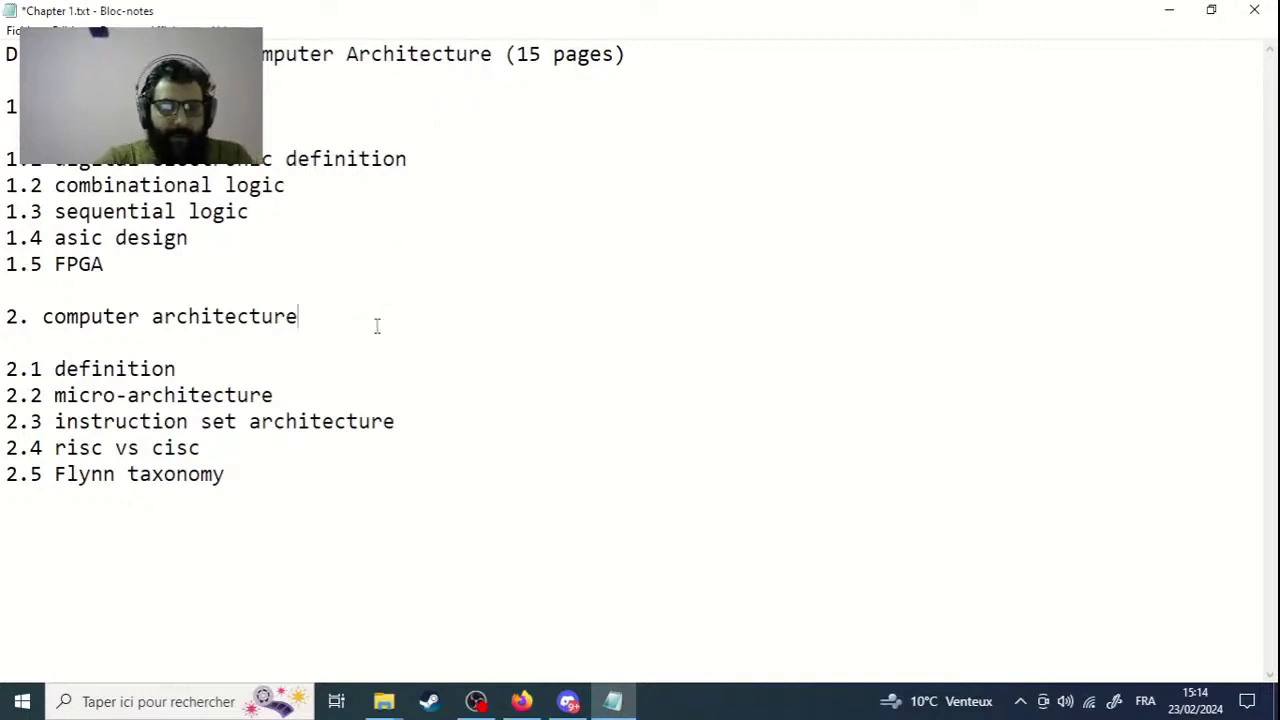
pyautogui.hotkey('shift', 'Home')
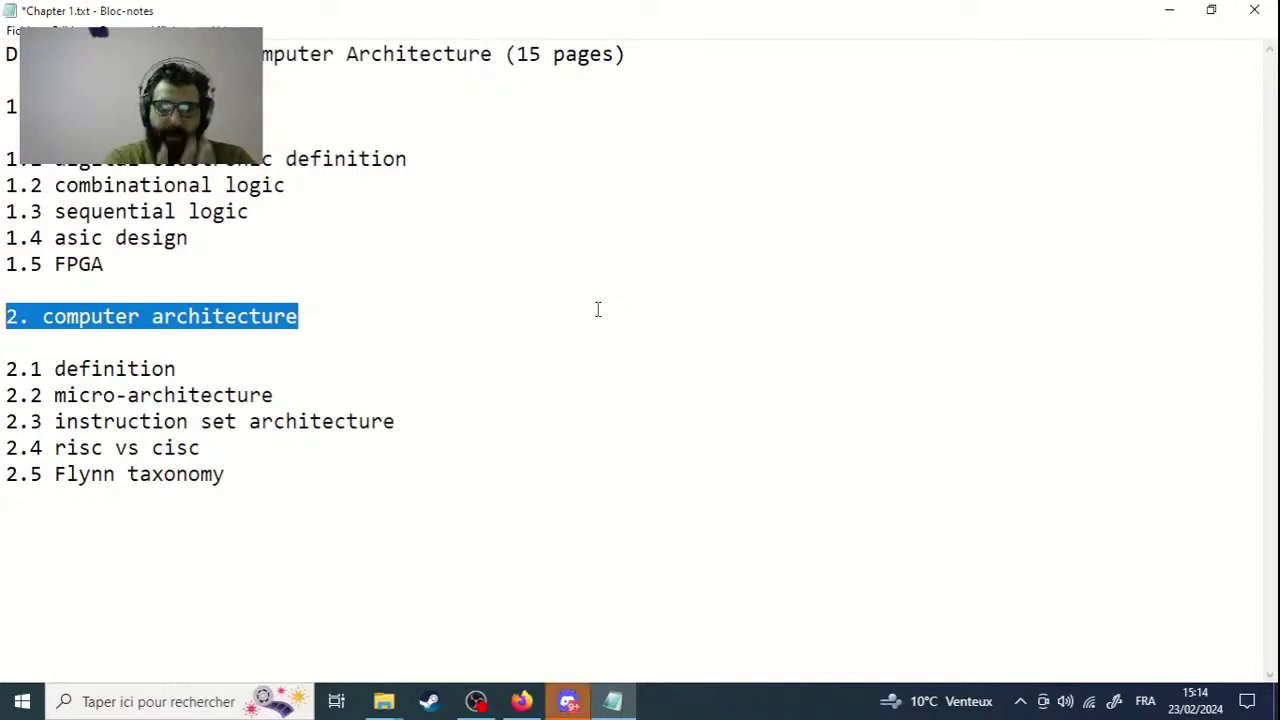
pyautogui.click(568, 701)
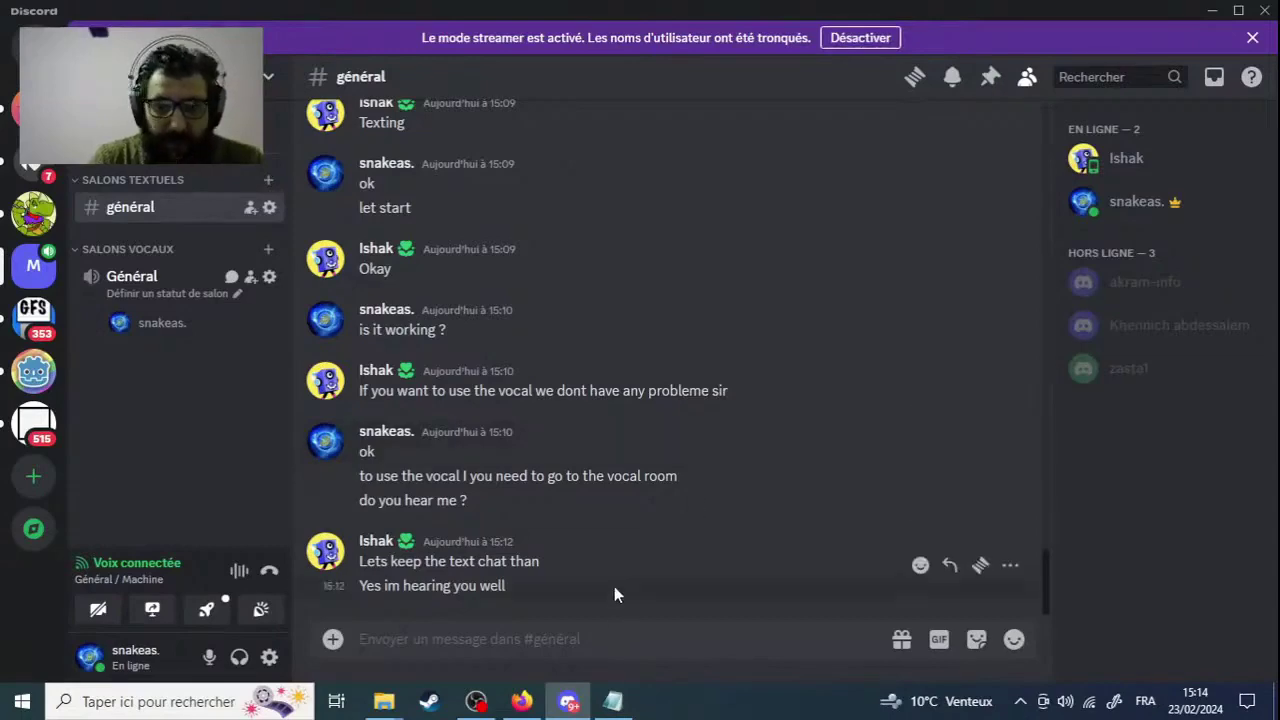
pyautogui.click(521, 701)
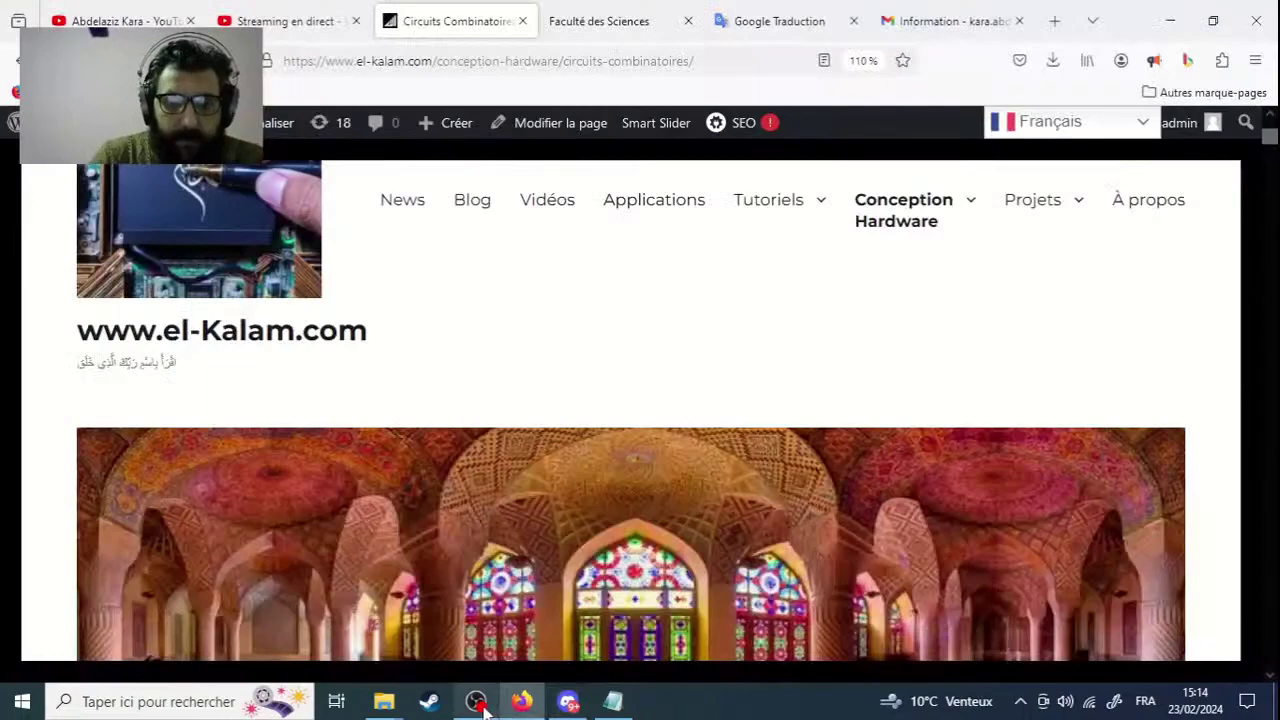
pyautogui.click(476, 701)
pyautogui.click(613, 702)
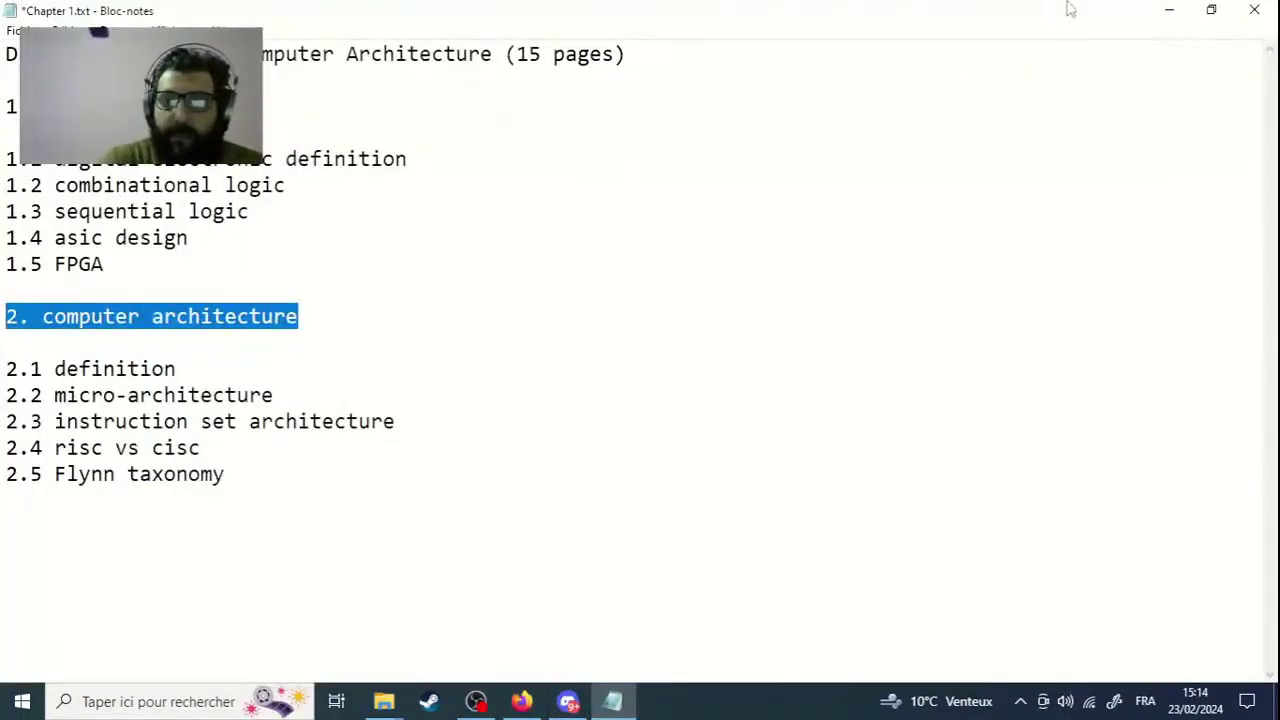
pyautogui.click(1211, 10)
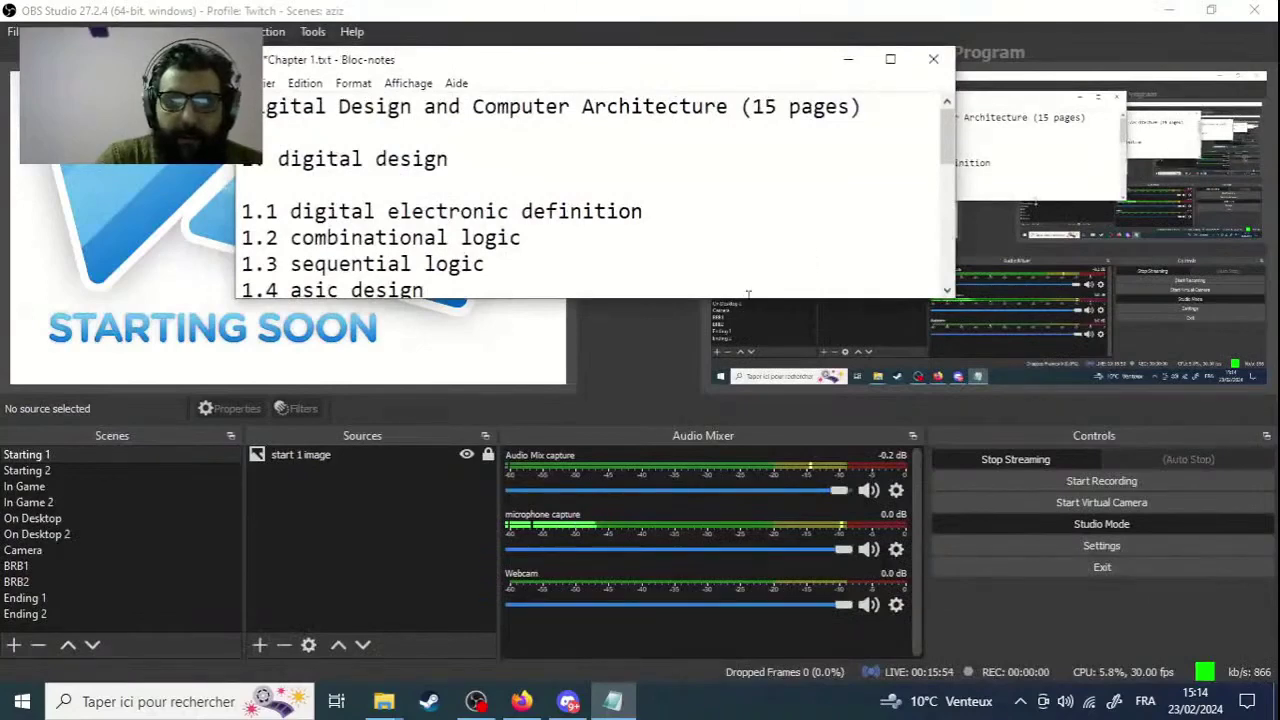
pyautogui.hotkey('ctrl', 'a')
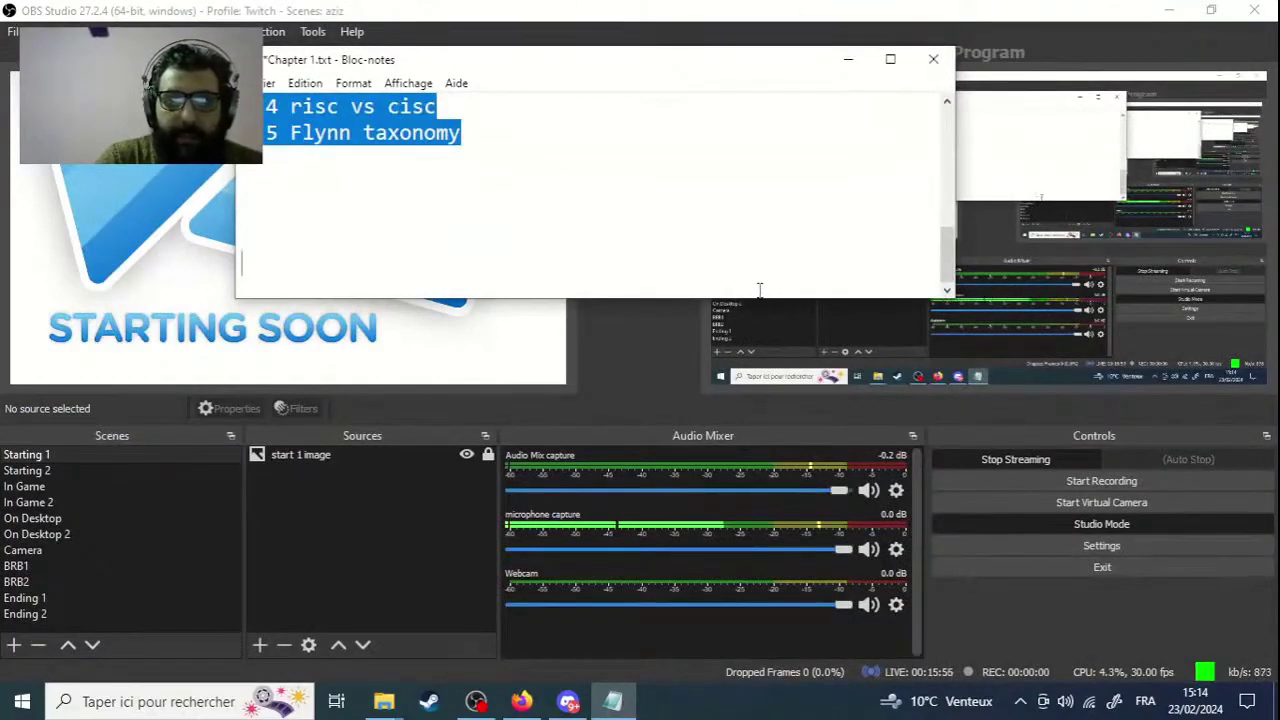
pyautogui.click(890, 59)
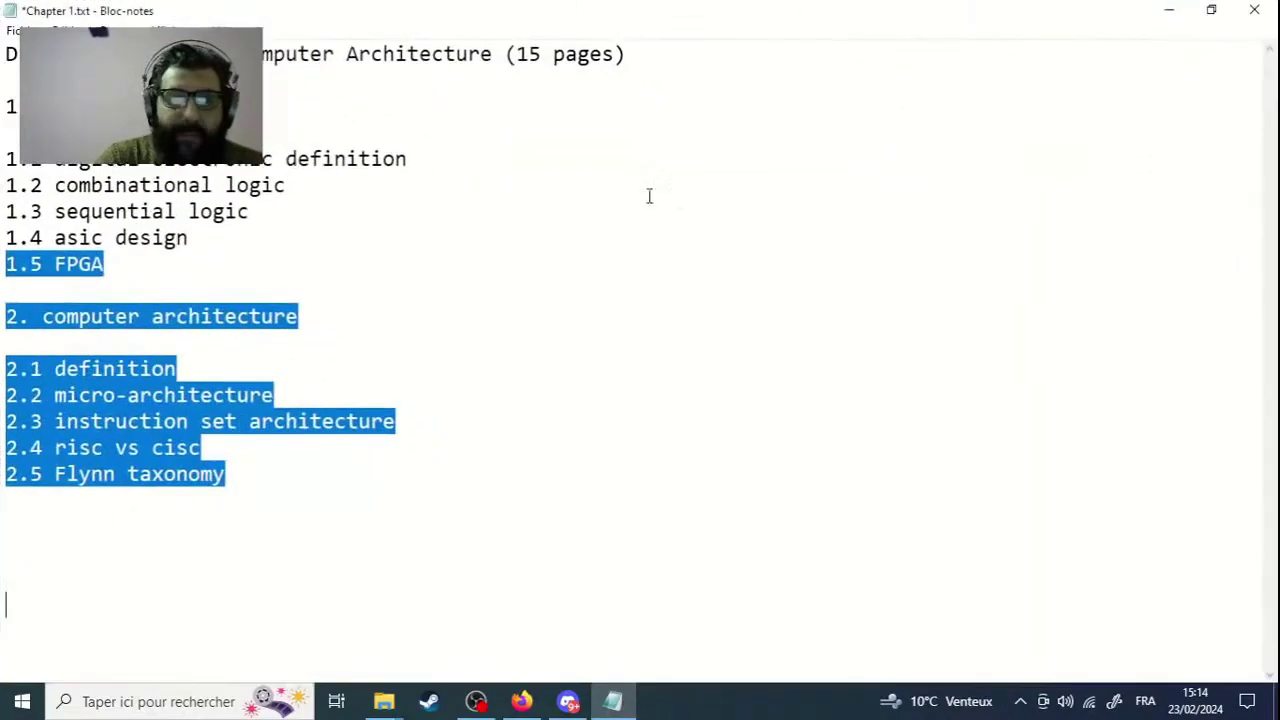
pyautogui.click(1211, 10)
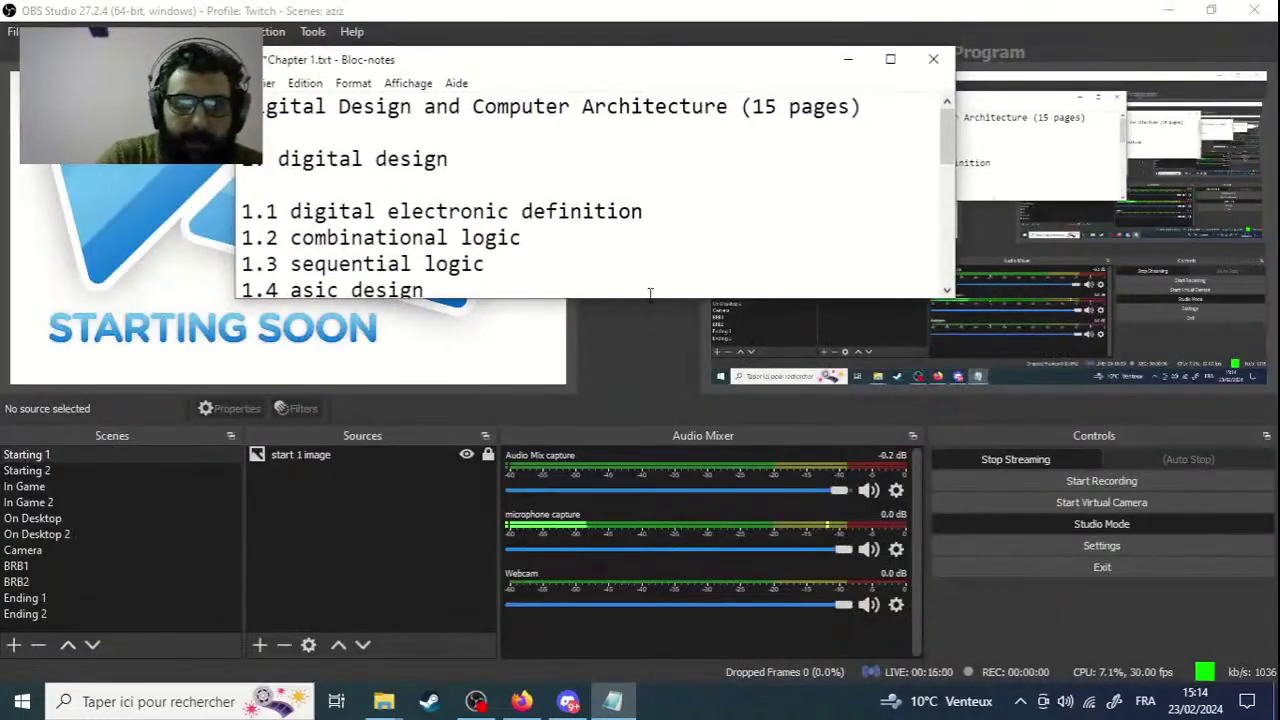
pyautogui.moveTo(647, 290); pyautogui.dragTo(641, 655)
pyautogui.moveTo(693, 60); pyautogui.dragTo(800, 14)
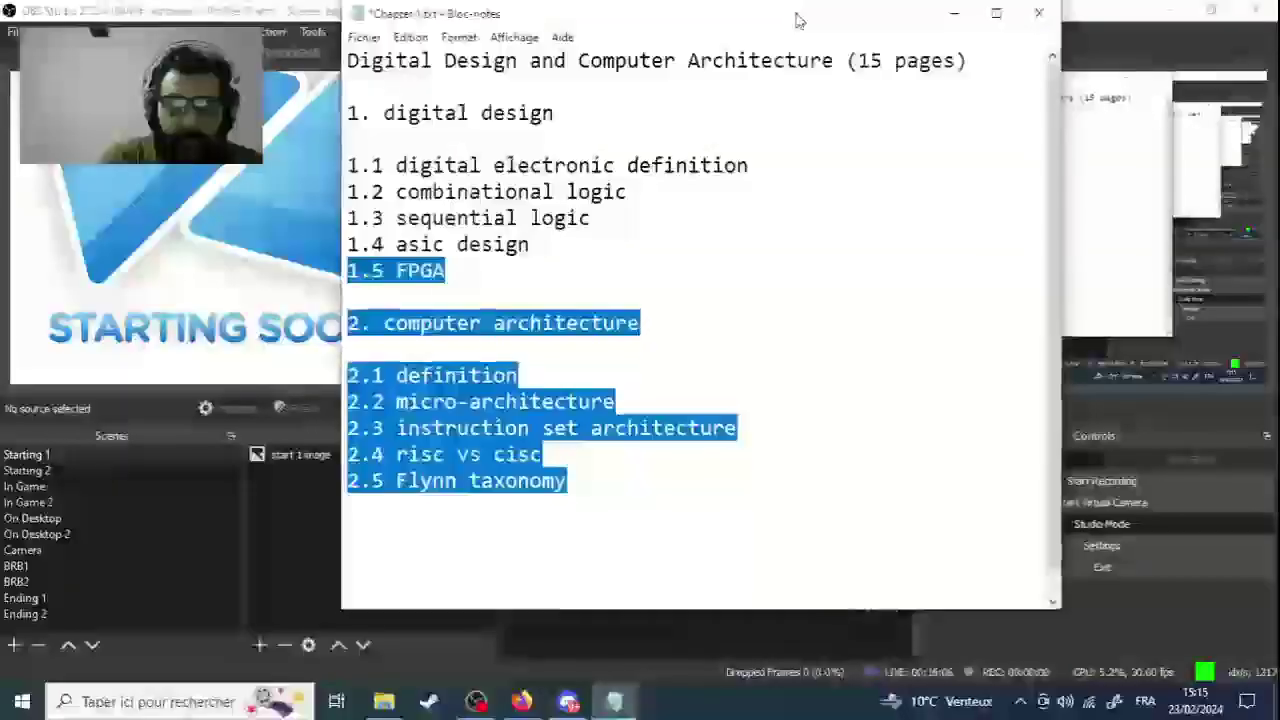
pyautogui.moveTo(754, 609); pyautogui.dragTo(751, 680)
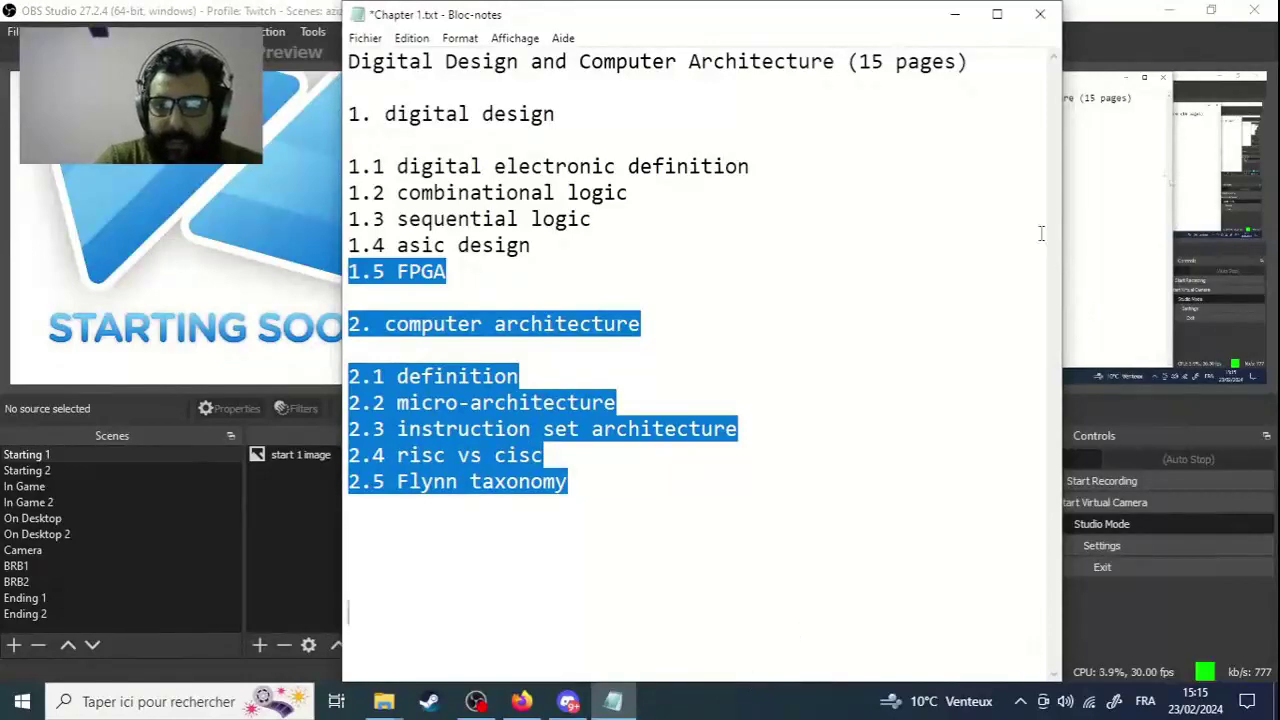
pyautogui.click(826, 158)
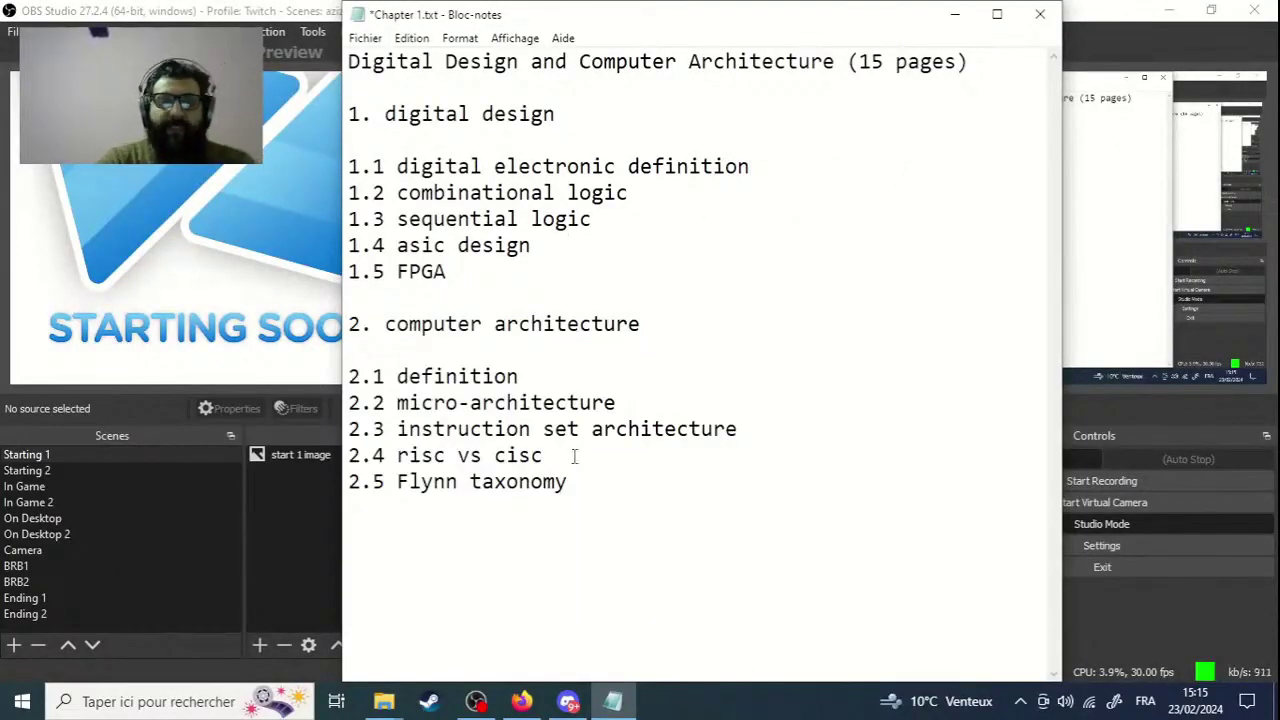
pyautogui.click(494, 403)
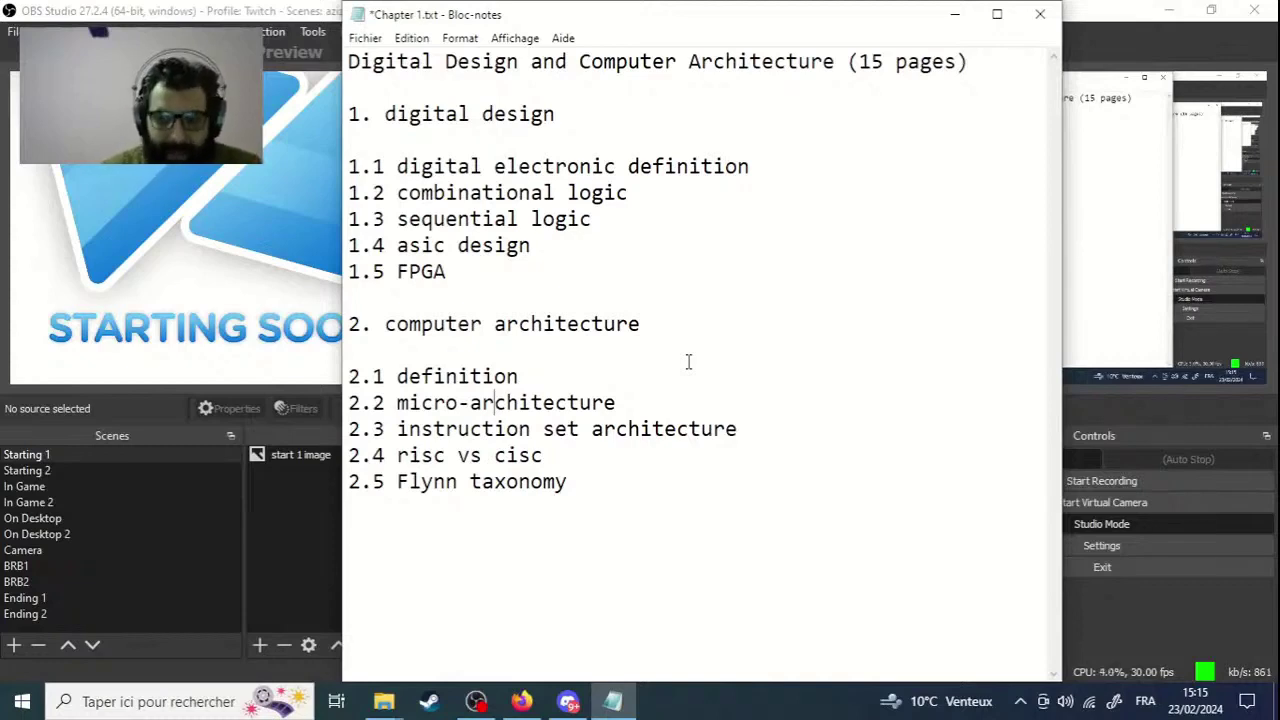
pyautogui.moveTo(556, 114); pyautogui.dragTo(397, 114)
pyautogui.click(554, 120)
pyautogui.click(520, 122)
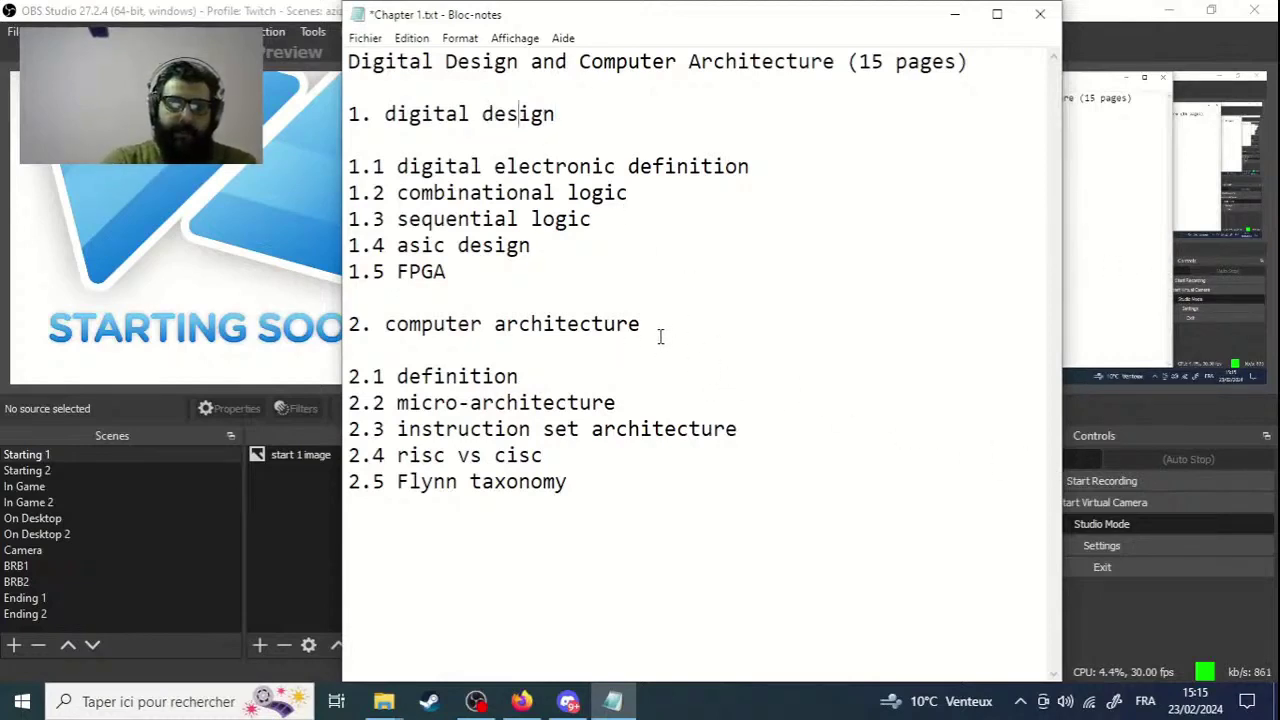
pyautogui.moveTo(641, 324); pyautogui.dragTo(374, 324)
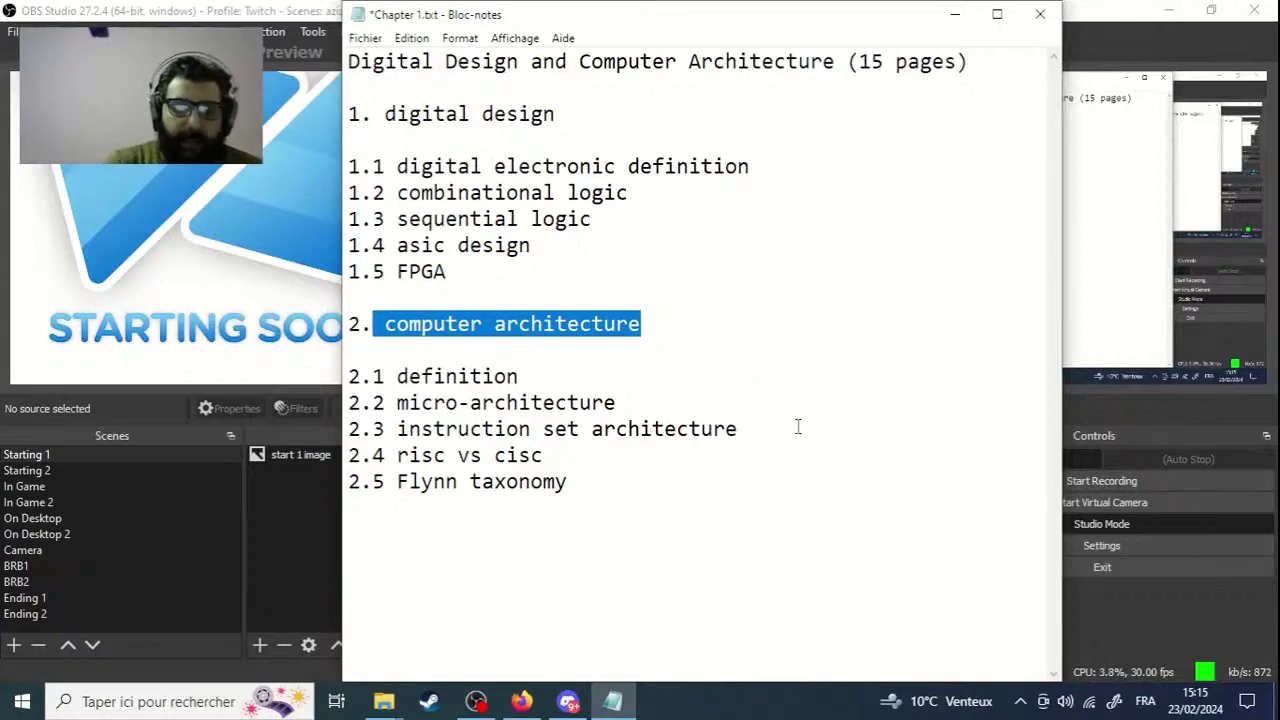
pyautogui.click(652, 325)
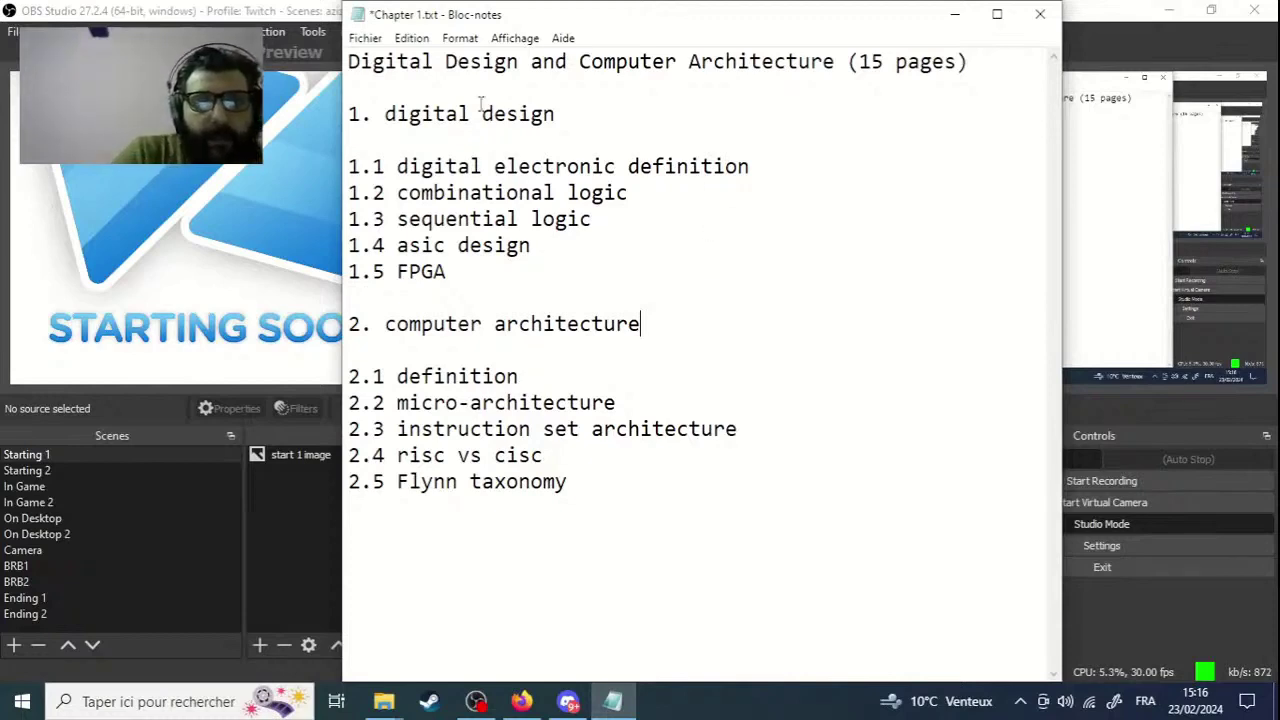
pyautogui.click(560, 114)
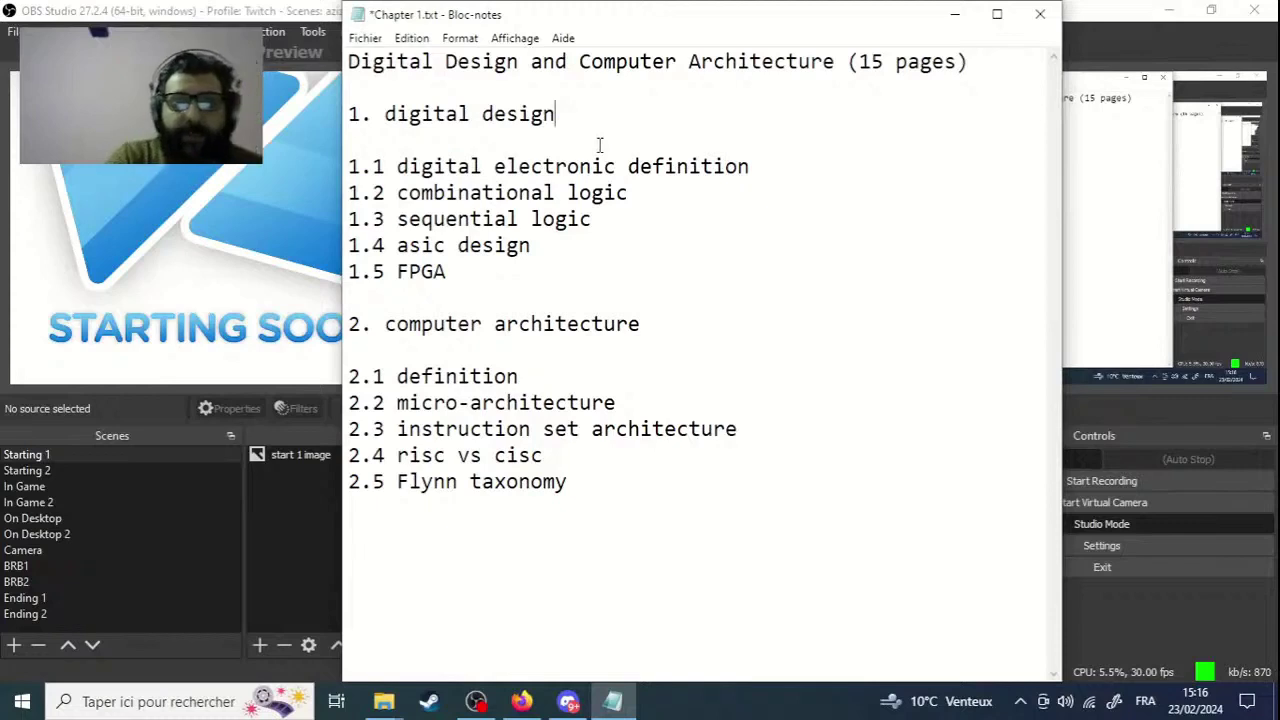
pyautogui.moveTo(558, 114); pyautogui.dragTo(385, 114)
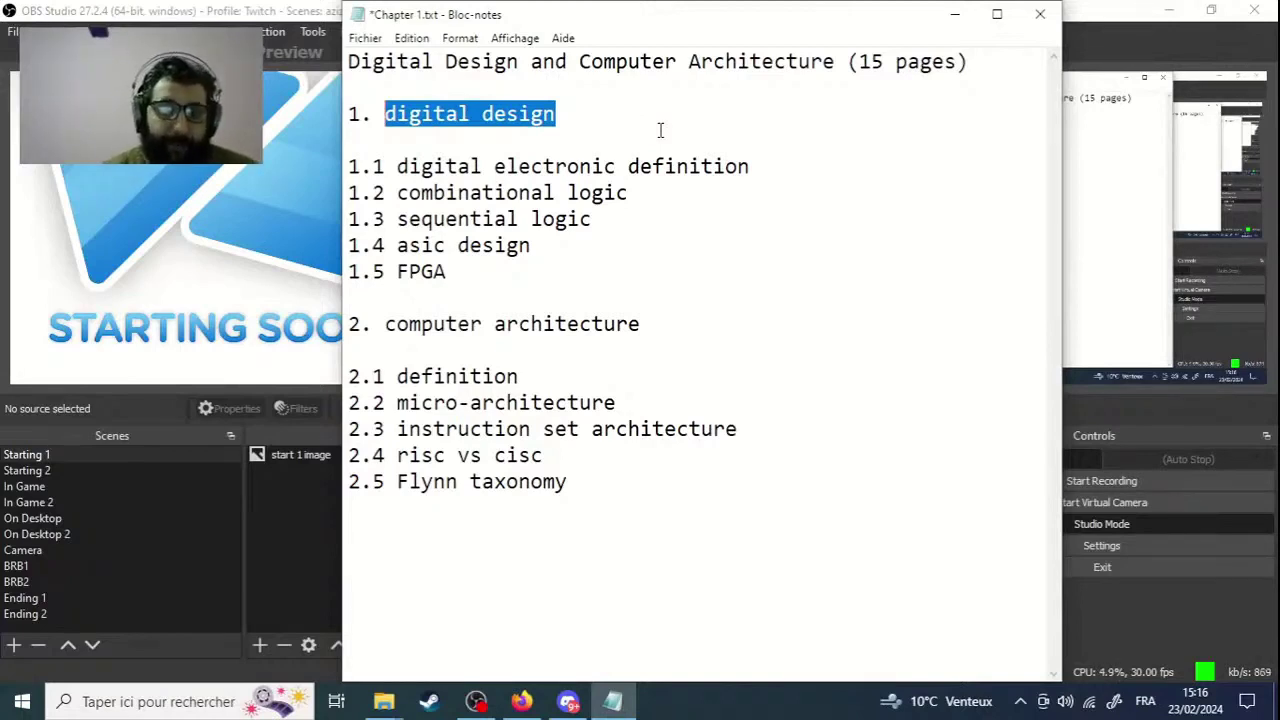
pyautogui.doubleClick(500, 116)
pyautogui.click(575, 114)
pyautogui.moveTo(569, 114); pyautogui.dragTo(340, 108)
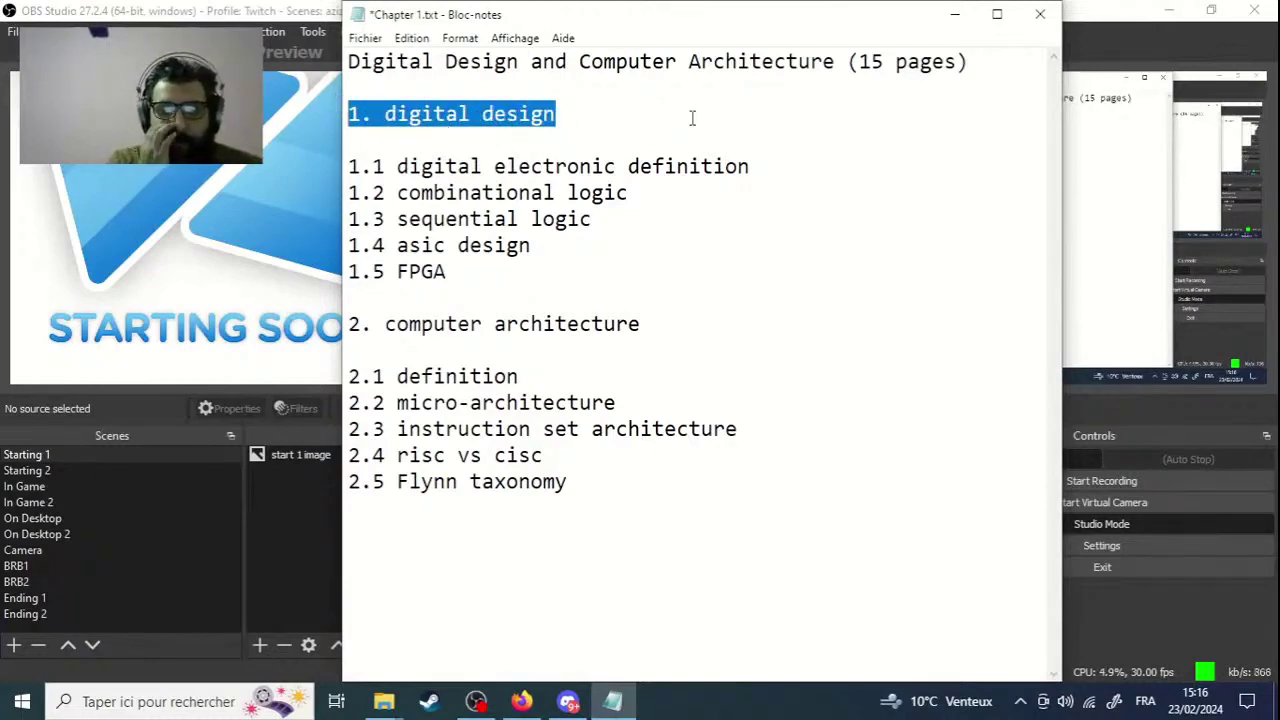
pyautogui.moveTo(750, 166); pyautogui.dragTo(385, 166)
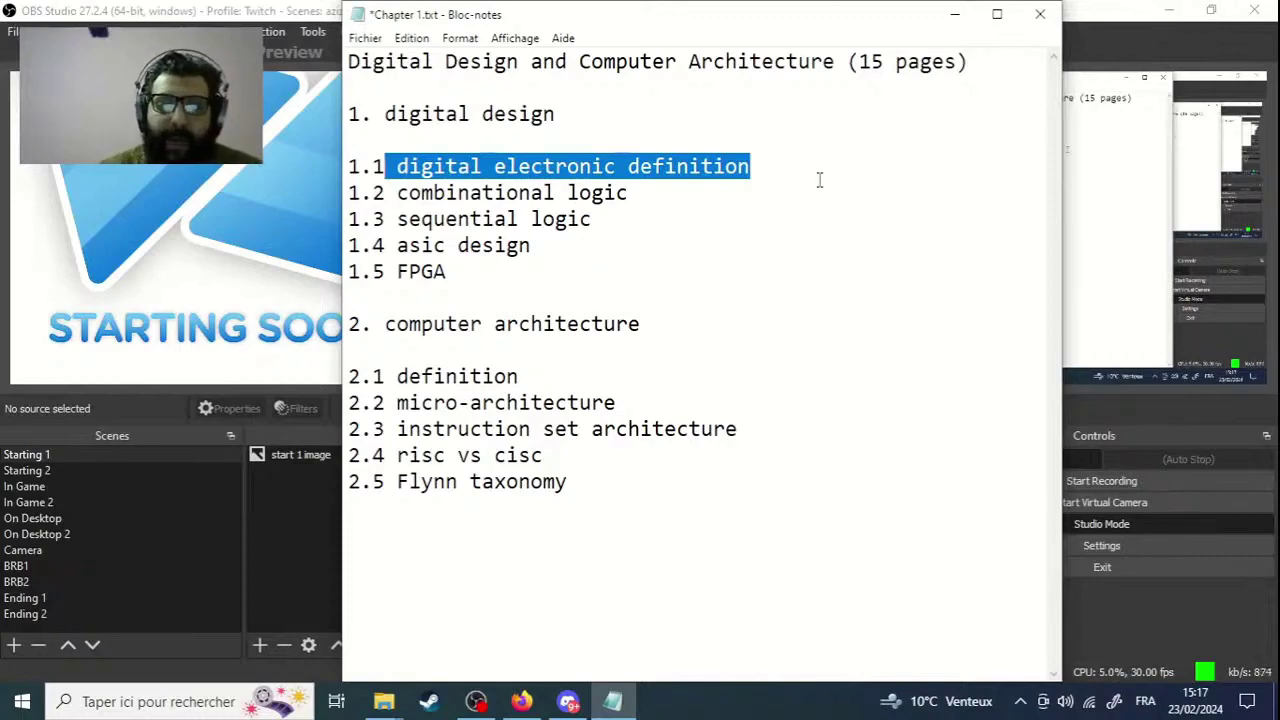
pyautogui.click(522, 701)
pyautogui.scroll(-10, 591, 283)
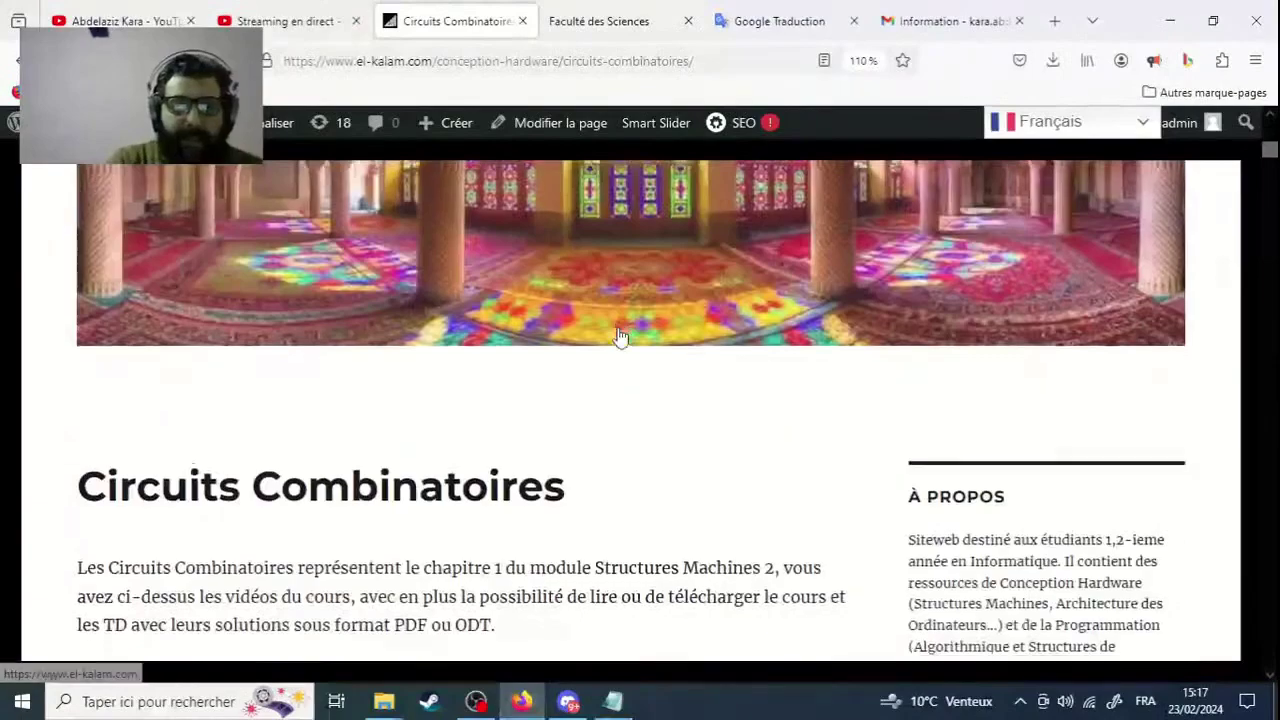
pyautogui.scroll(-15, 618, 335)
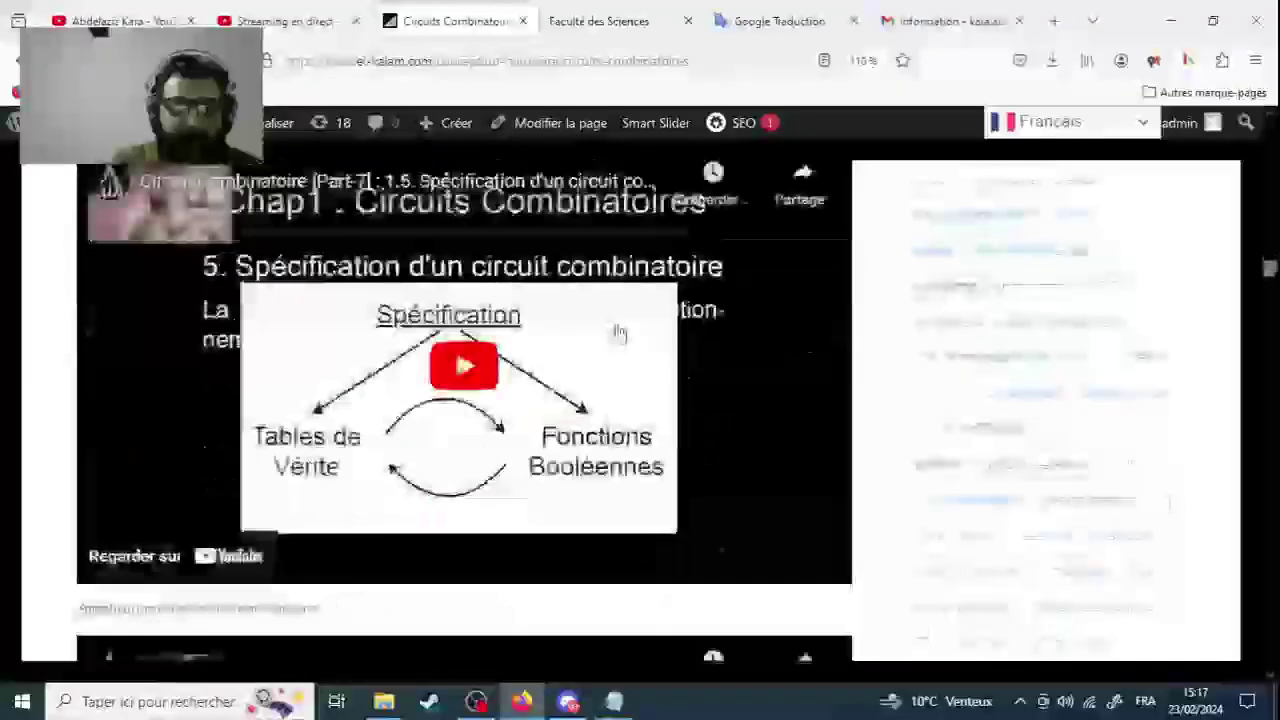
pyautogui.scroll(-5, 616, 330)
pyautogui.scroll(5, 615, 331)
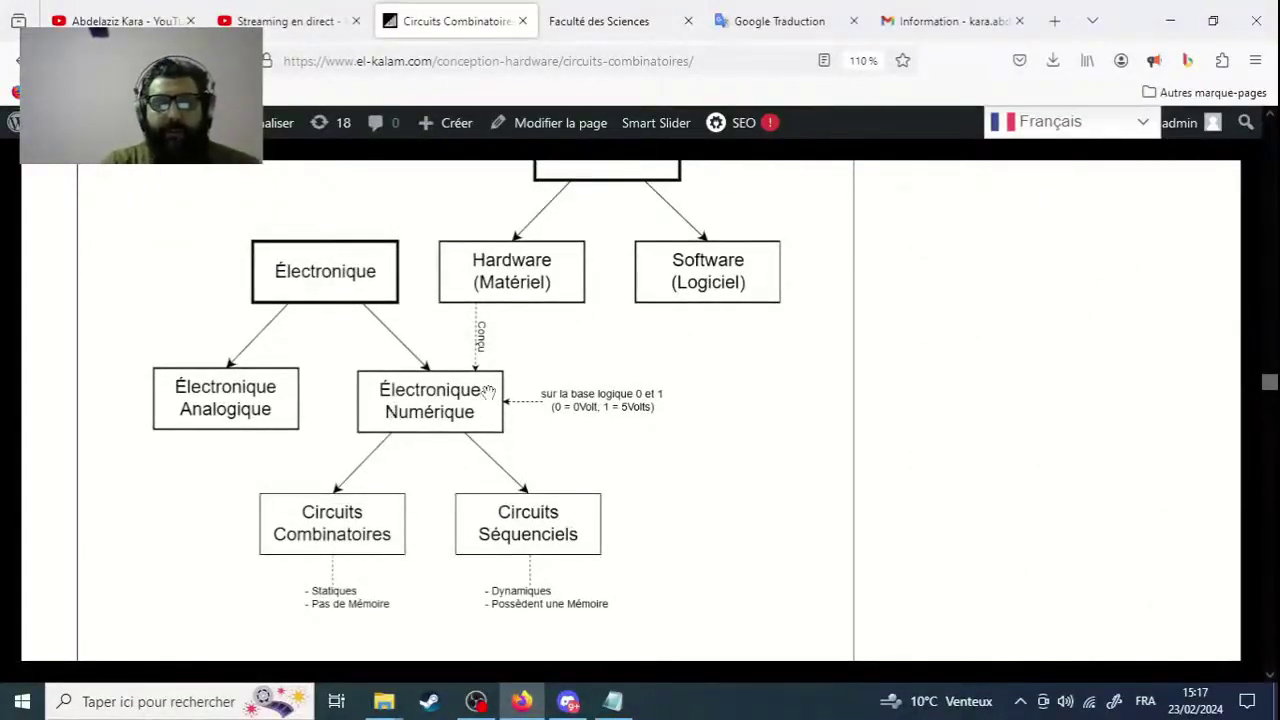
pyautogui.click(613, 701)
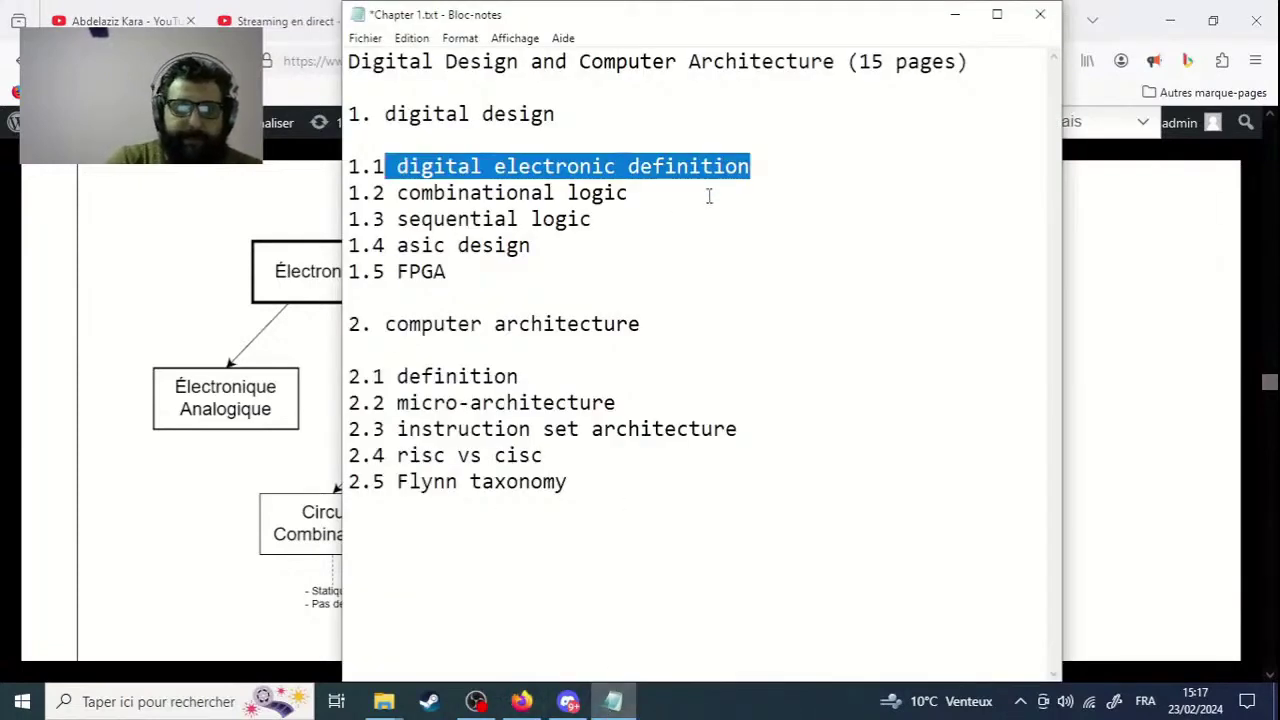
# Change heading 1.1 from 'electronic' to 'electronics'.
pyautogui.click(540, 166)
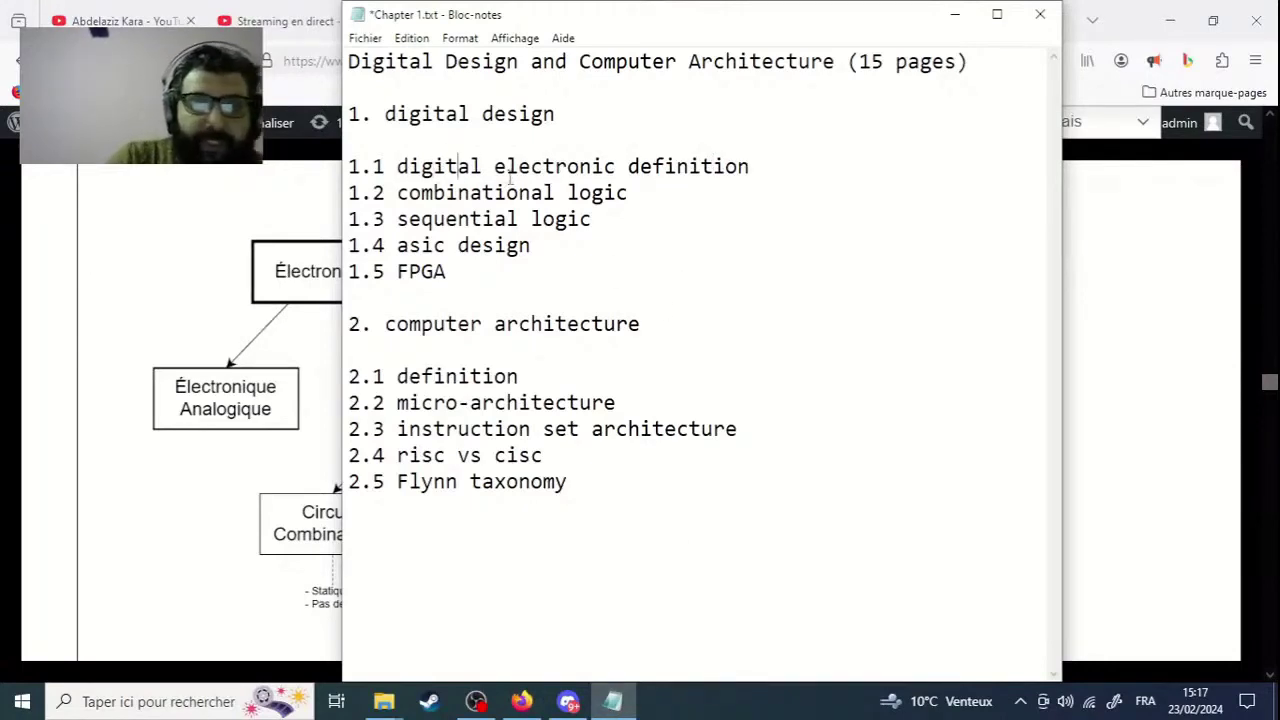
pyautogui.click(620, 166)
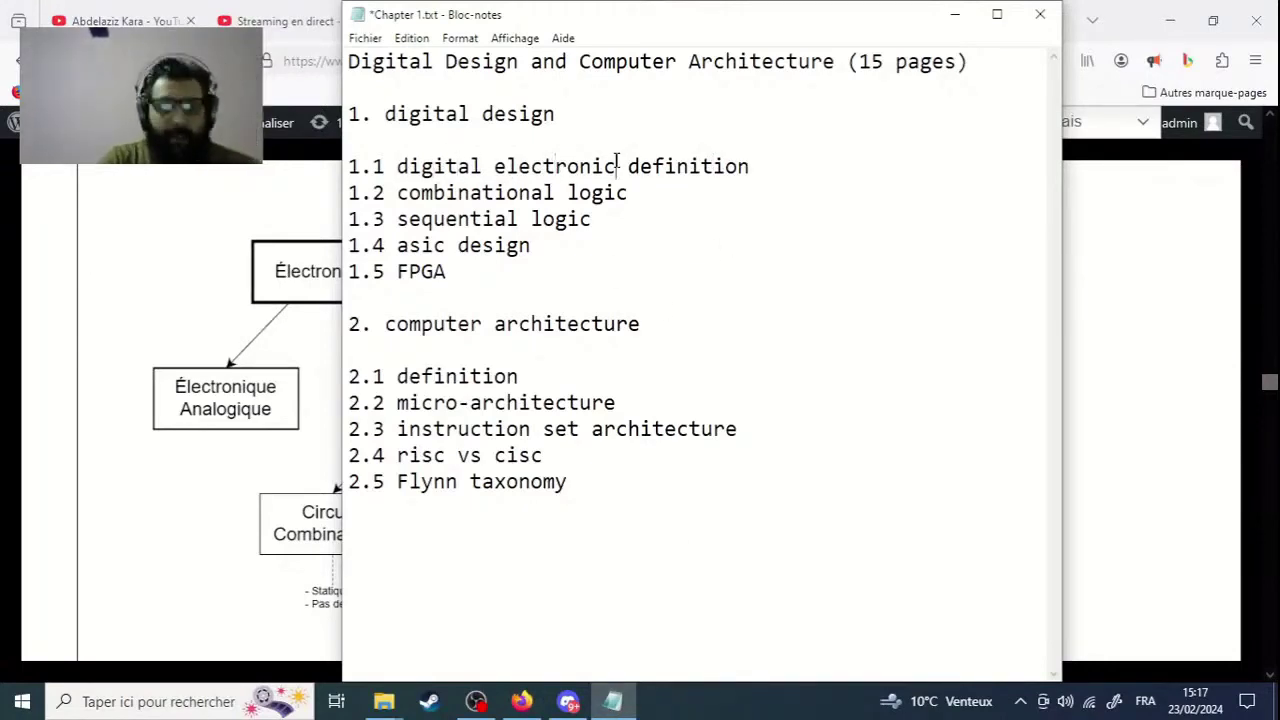
pyautogui.write('s')
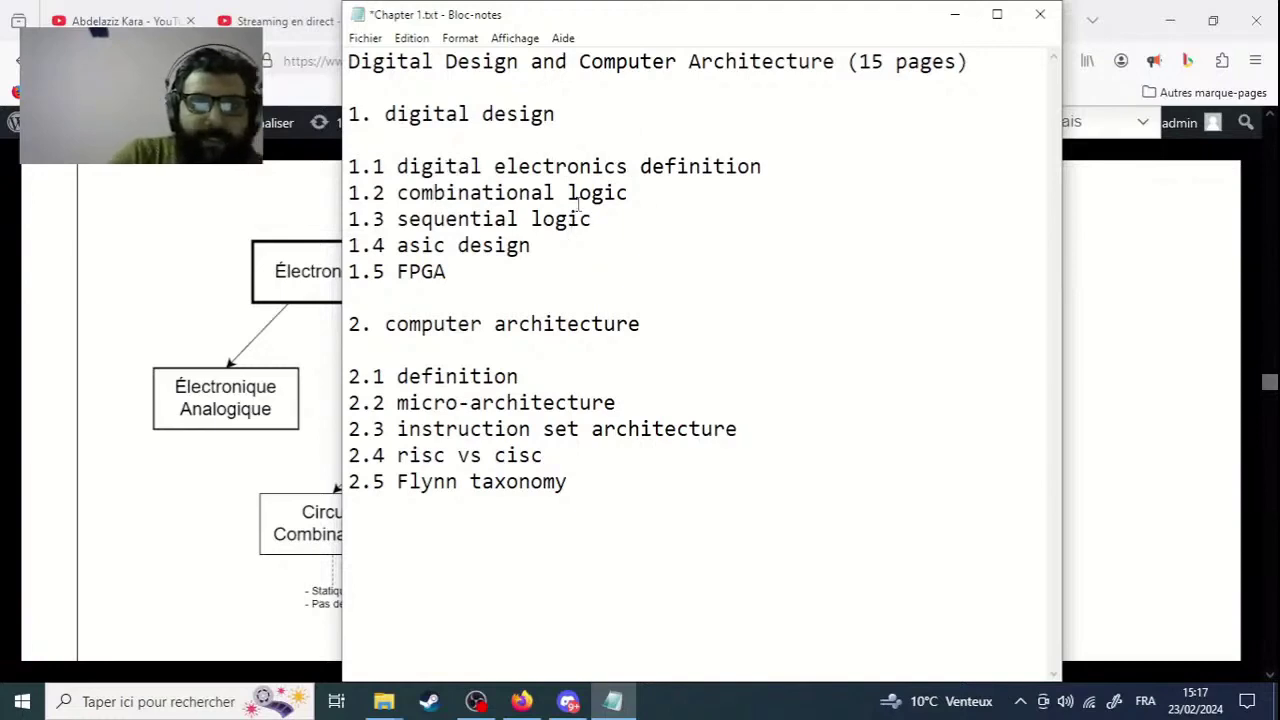
# Highlight the combinational logic, sequential logic and asic design headings in turn, then return to Firefox.
pyautogui.moveTo(630, 193); pyautogui.dragTo(397, 193)
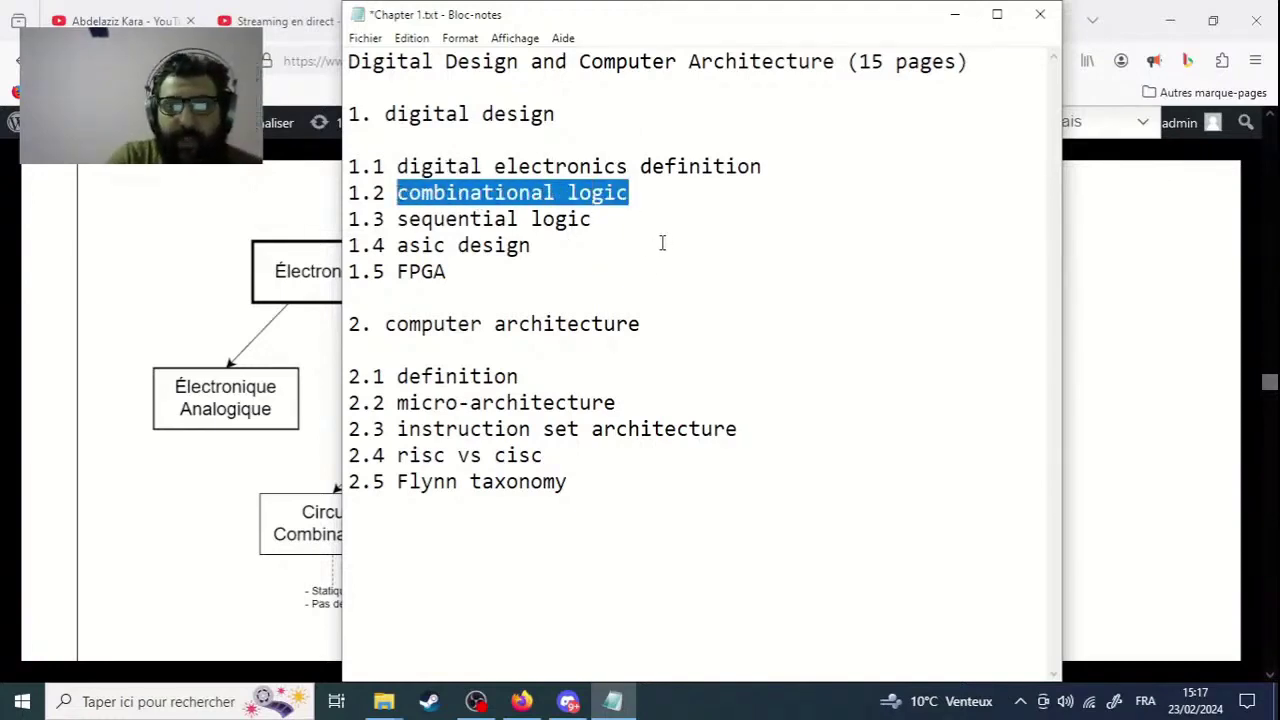
pyautogui.click(660, 197)
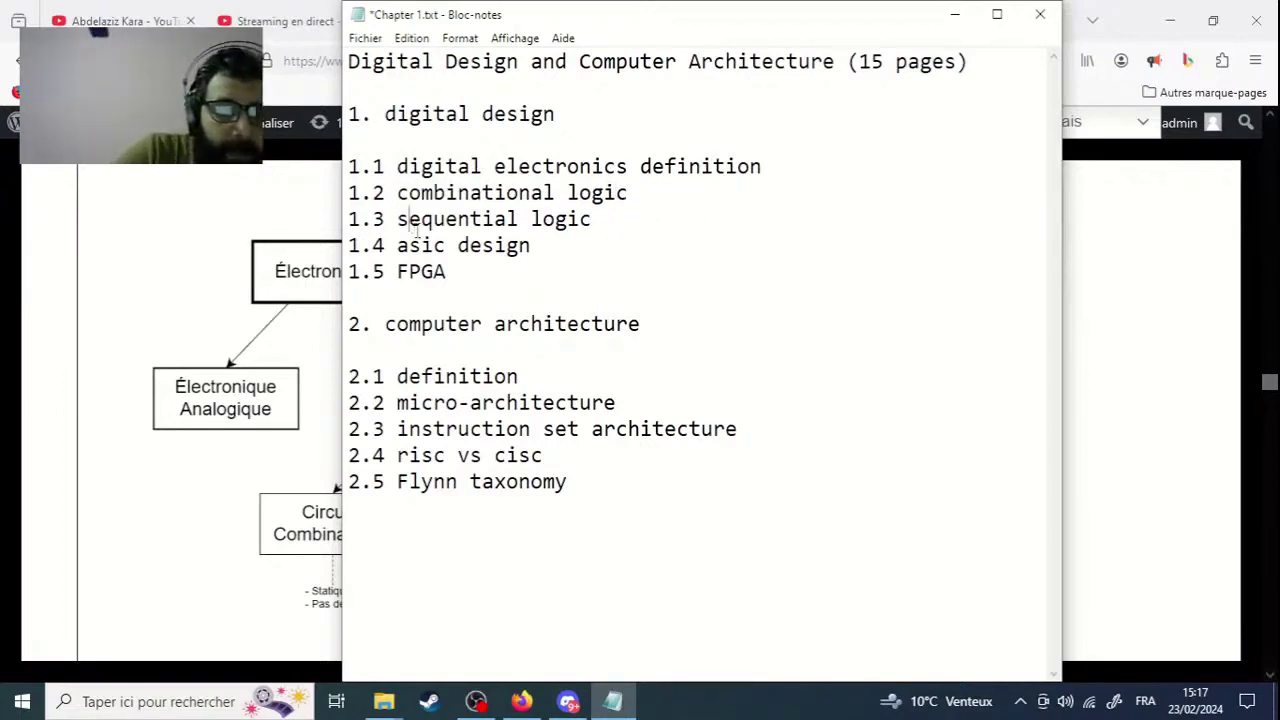
pyautogui.click(596, 219)
pyautogui.moveTo(596, 219); pyautogui.dragTo(397, 219)
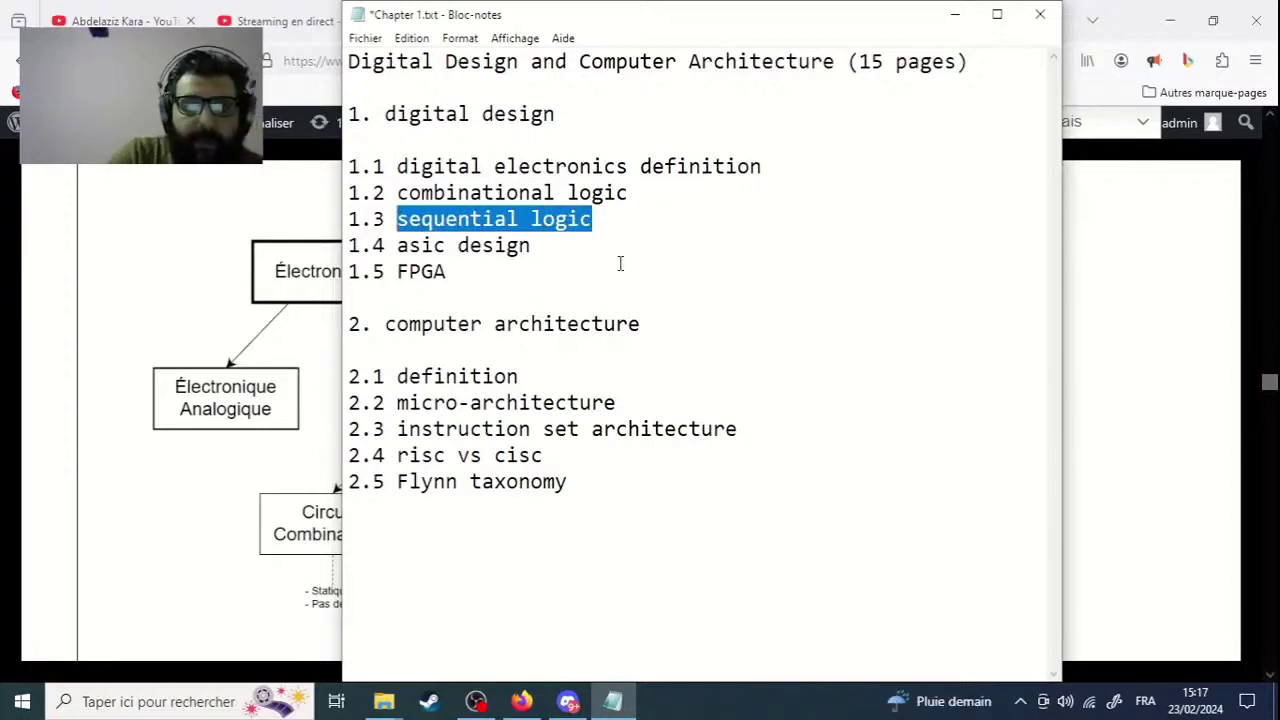
pyautogui.click(482, 243)
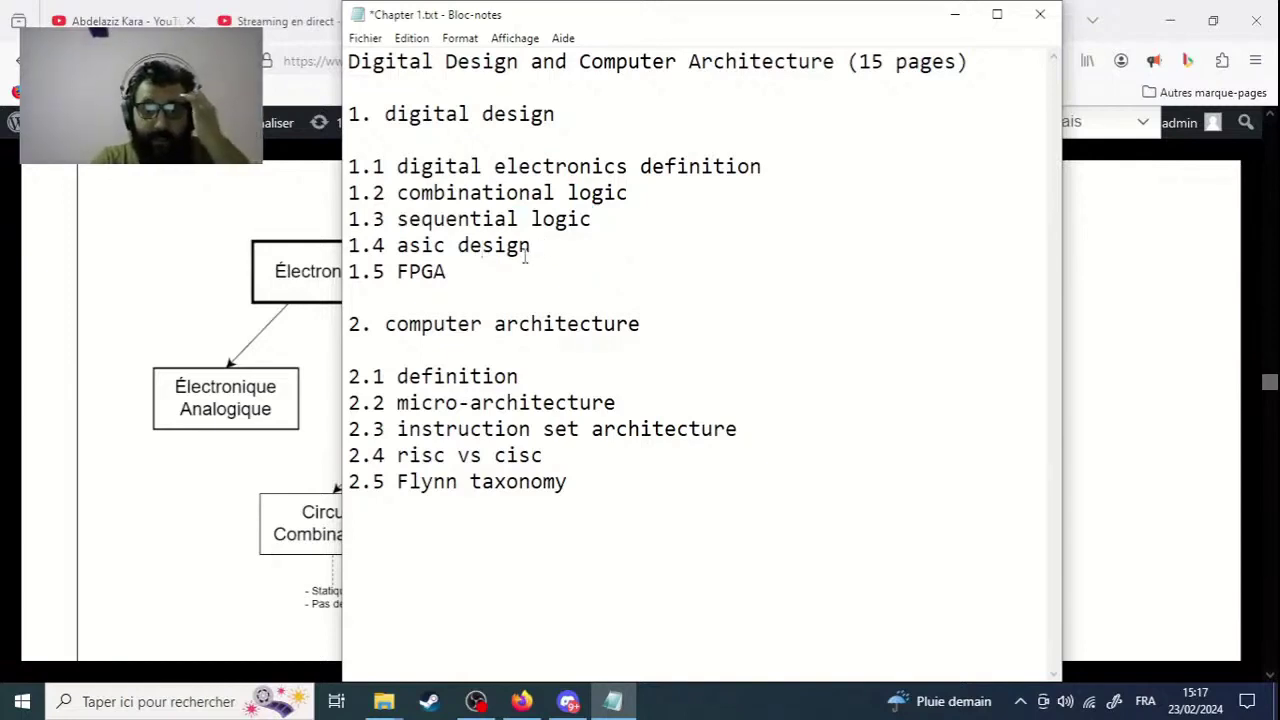
pyautogui.moveTo(531, 246); pyautogui.dragTo(397, 246)
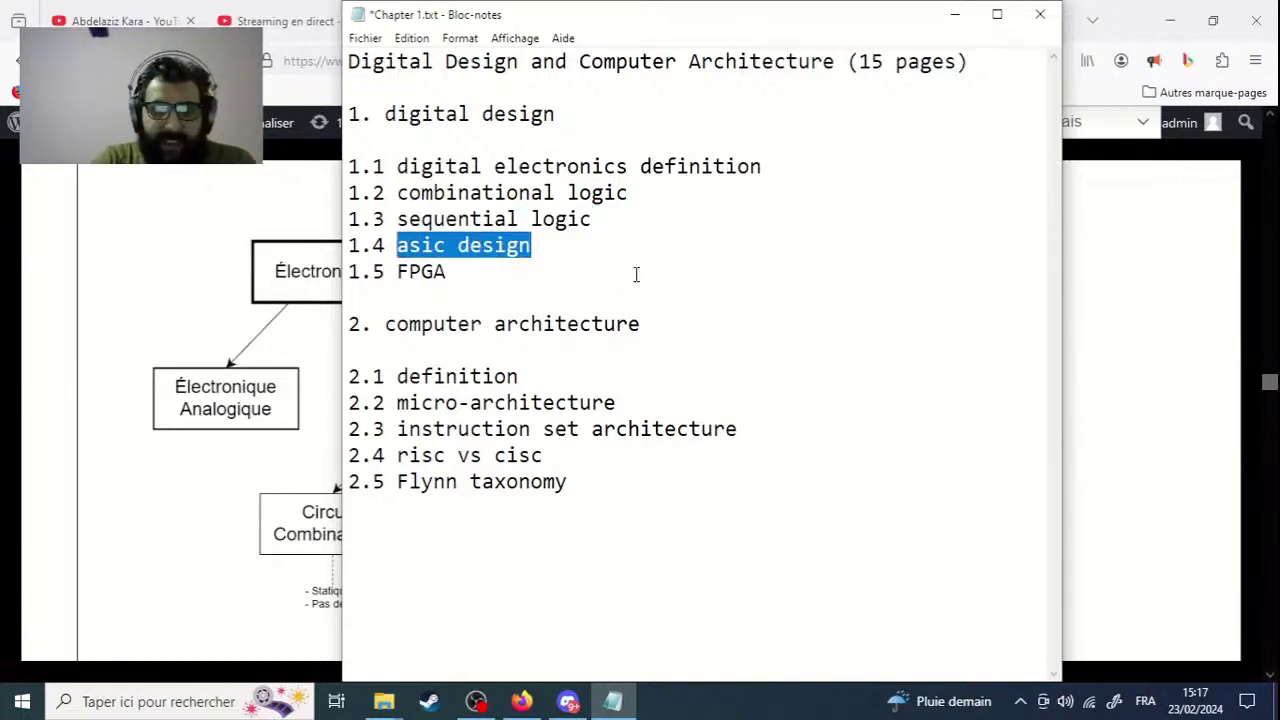
pyautogui.click(1138, 18)
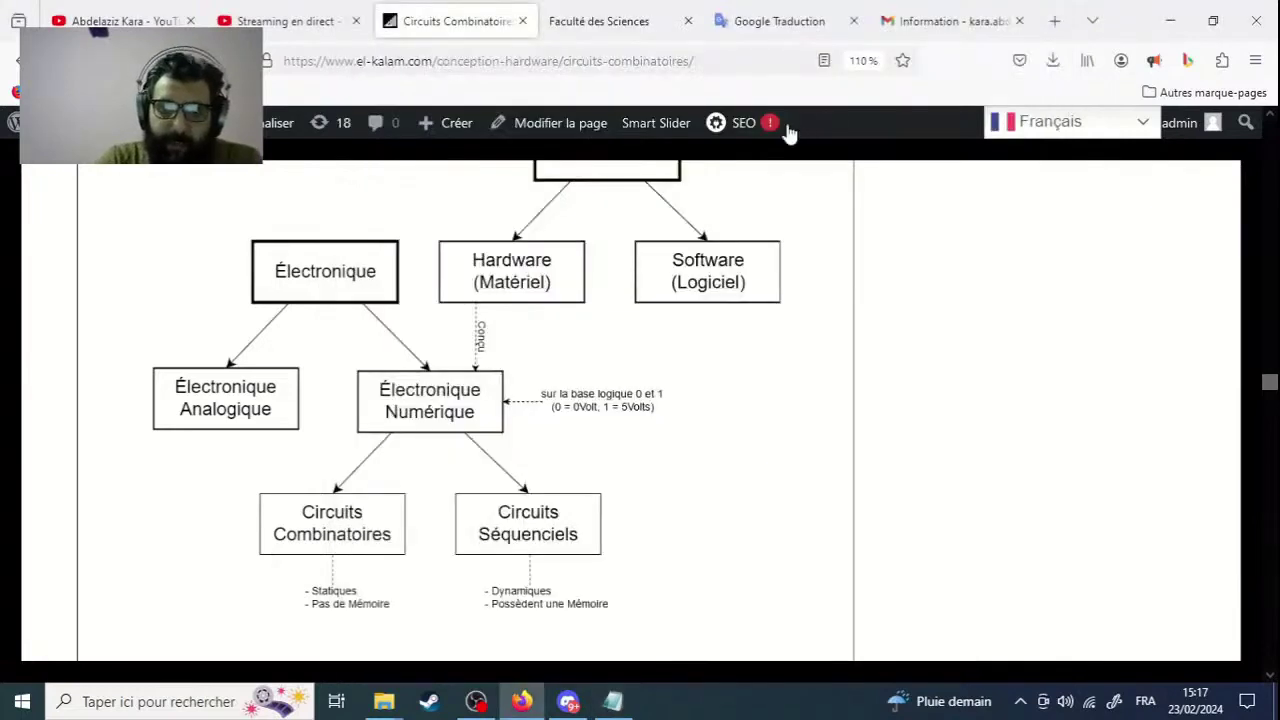
# Search Google for 'asic design' in a new tab.
pyautogui.click(933, 30)
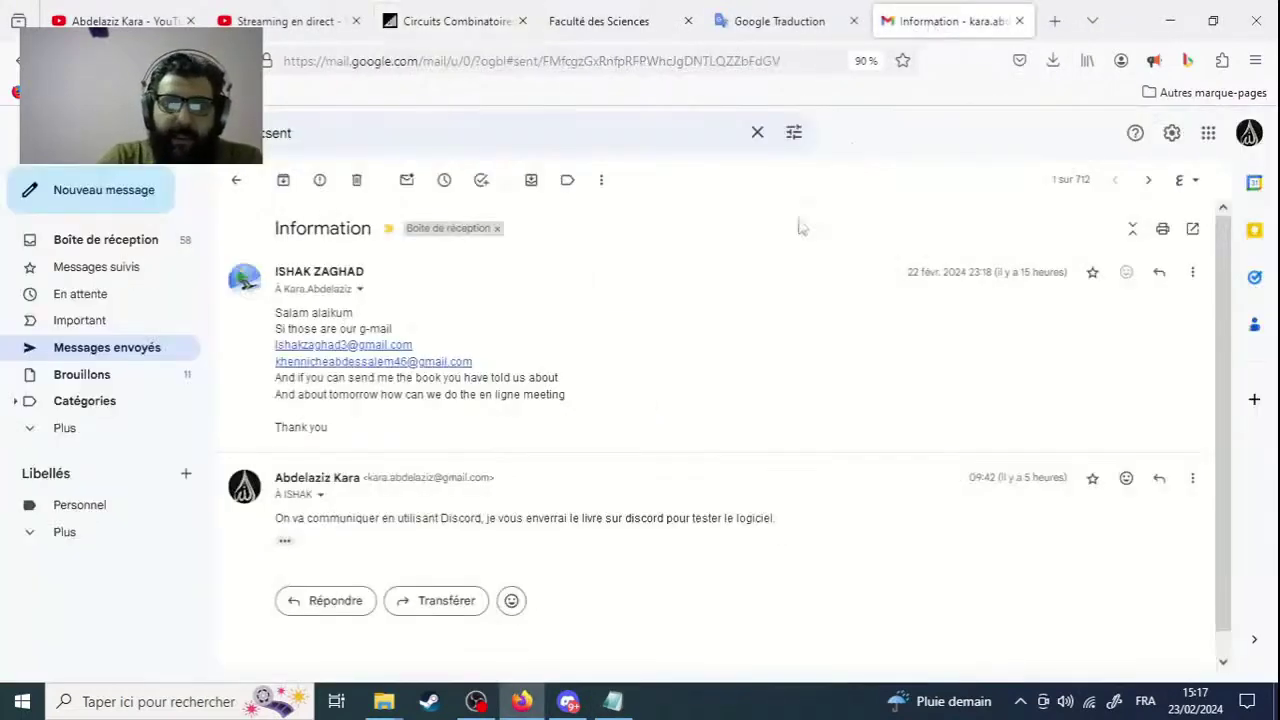
pyautogui.click(1054, 20)
pyautogui.click(598, 64)
pyautogui.write('asic design')
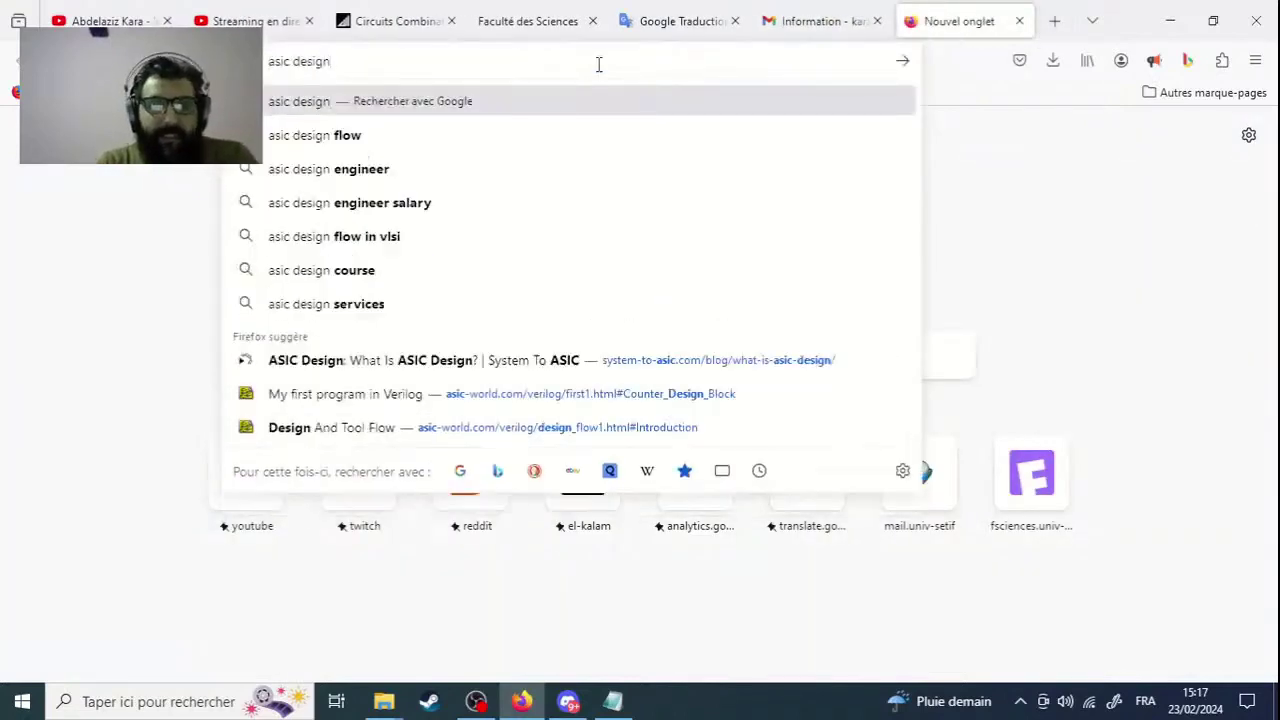
pyautogui.press('Return')
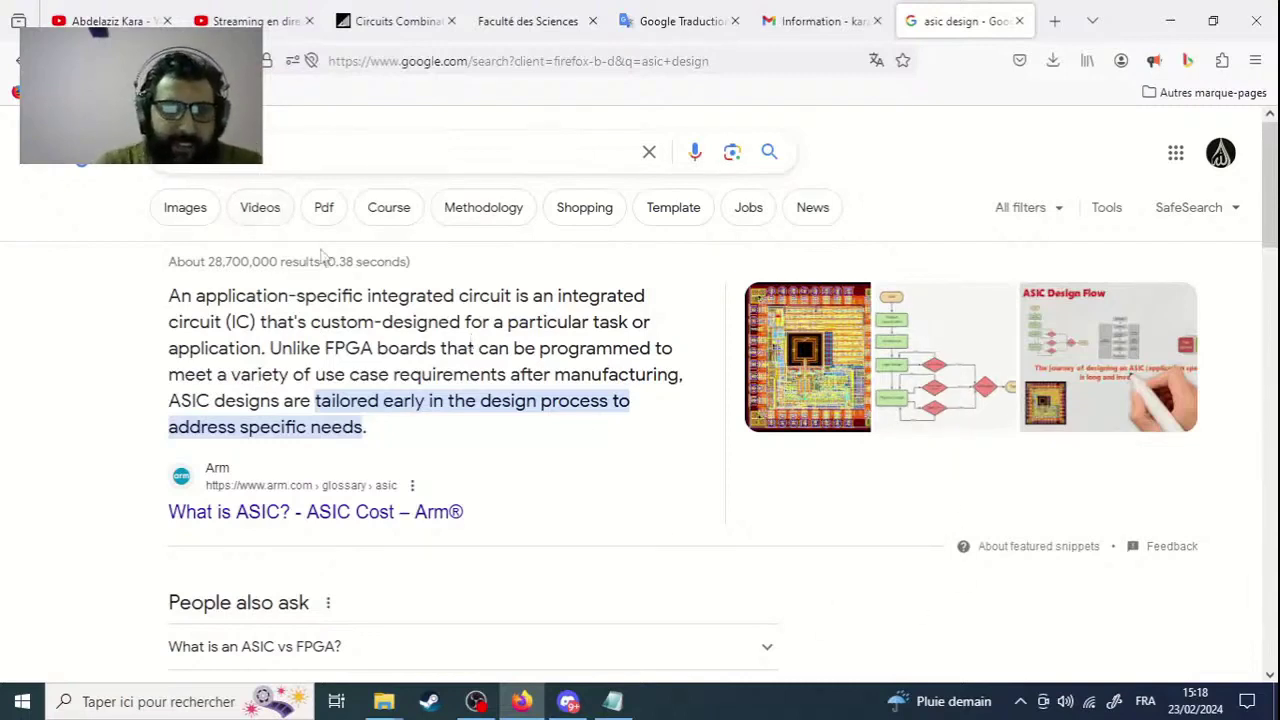
# Open the Medium ASIC FLOW article from the Google Images results.
pyautogui.click(183, 214)
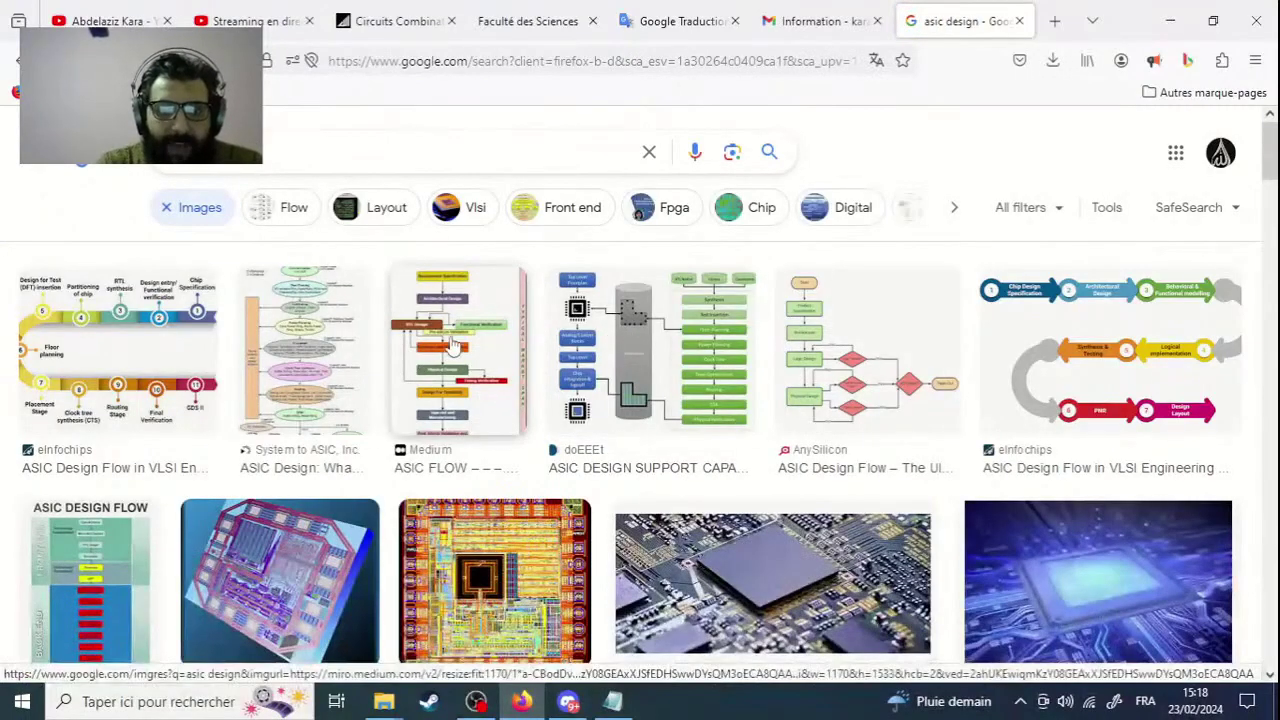
pyautogui.click(453, 345)
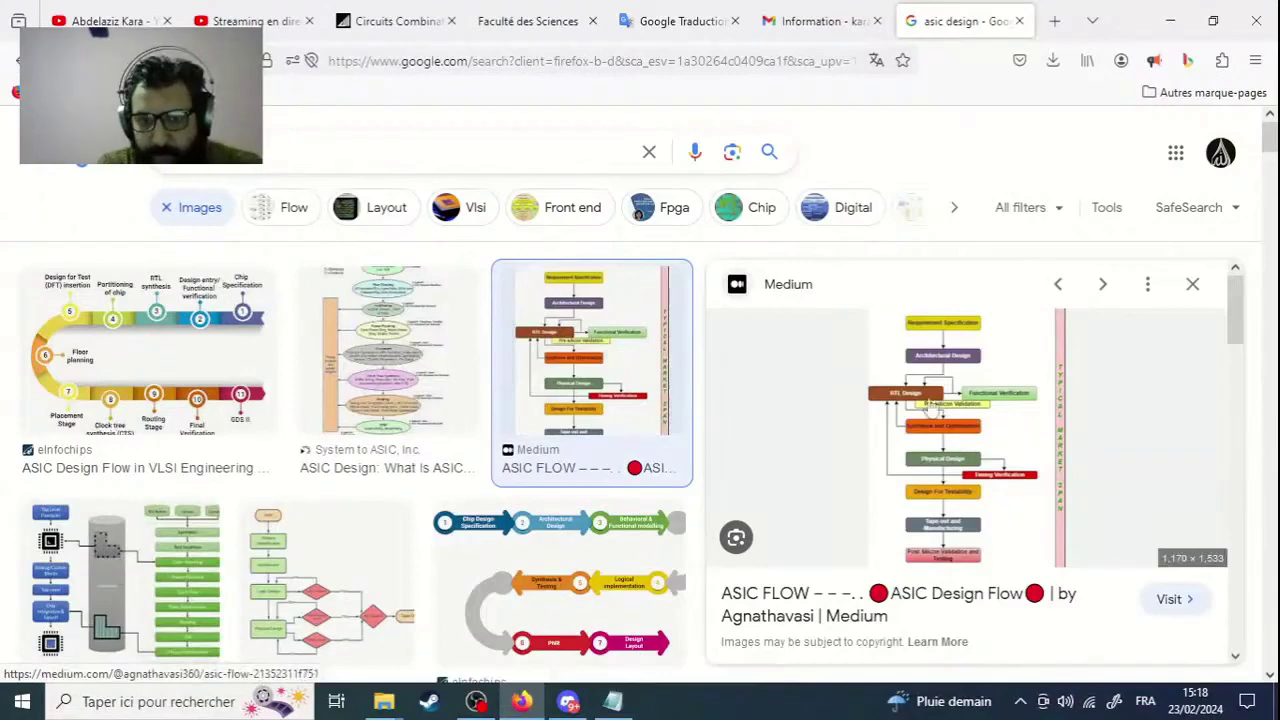
pyautogui.click(937, 407)
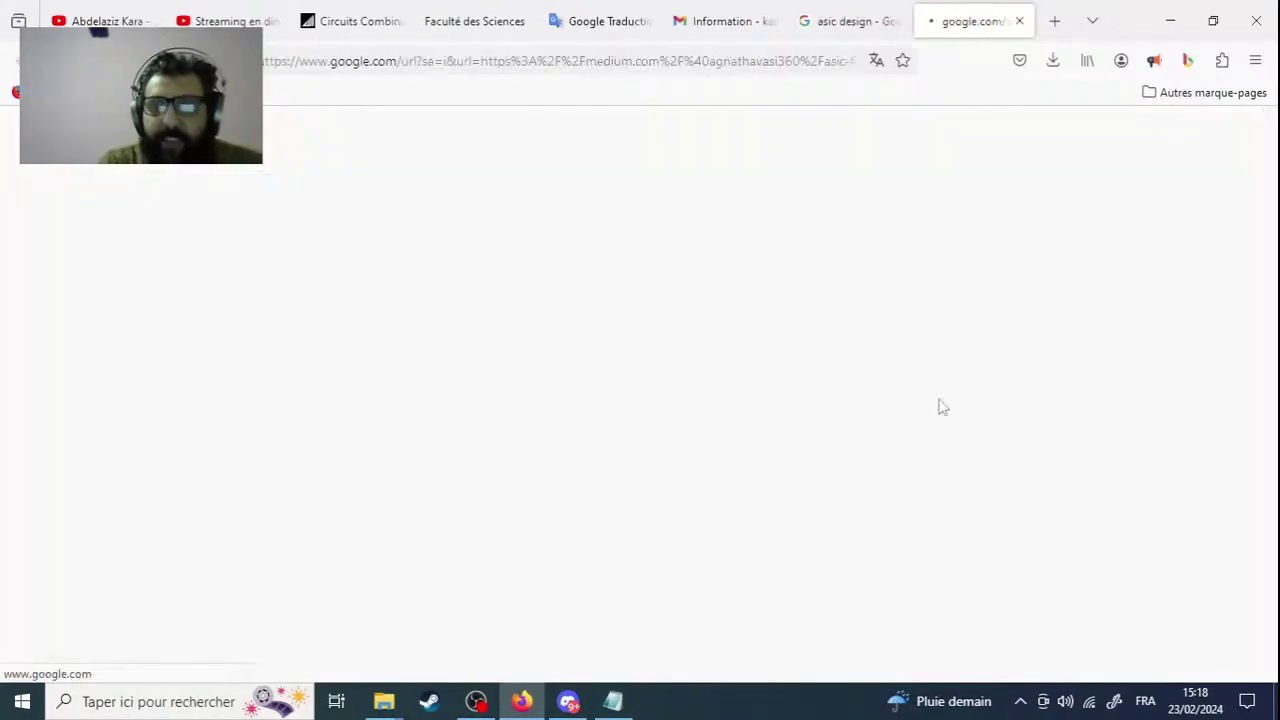